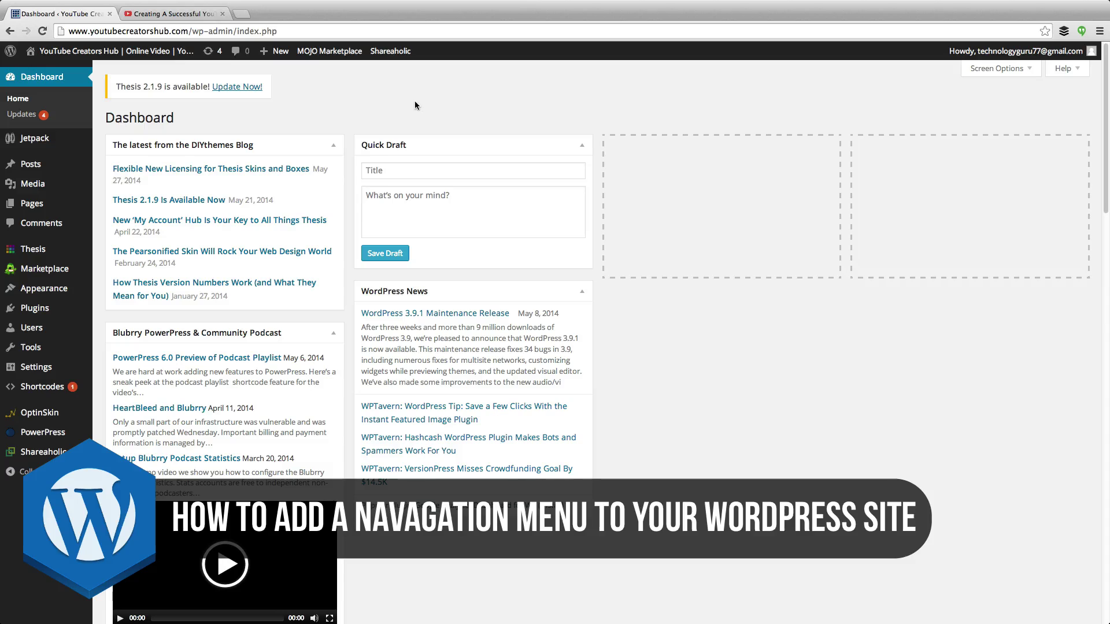
# Step: Examine the live site's header and sidebar menus, and open the About Me page from the Tutorial menu
pyautogui.click(164, 15)
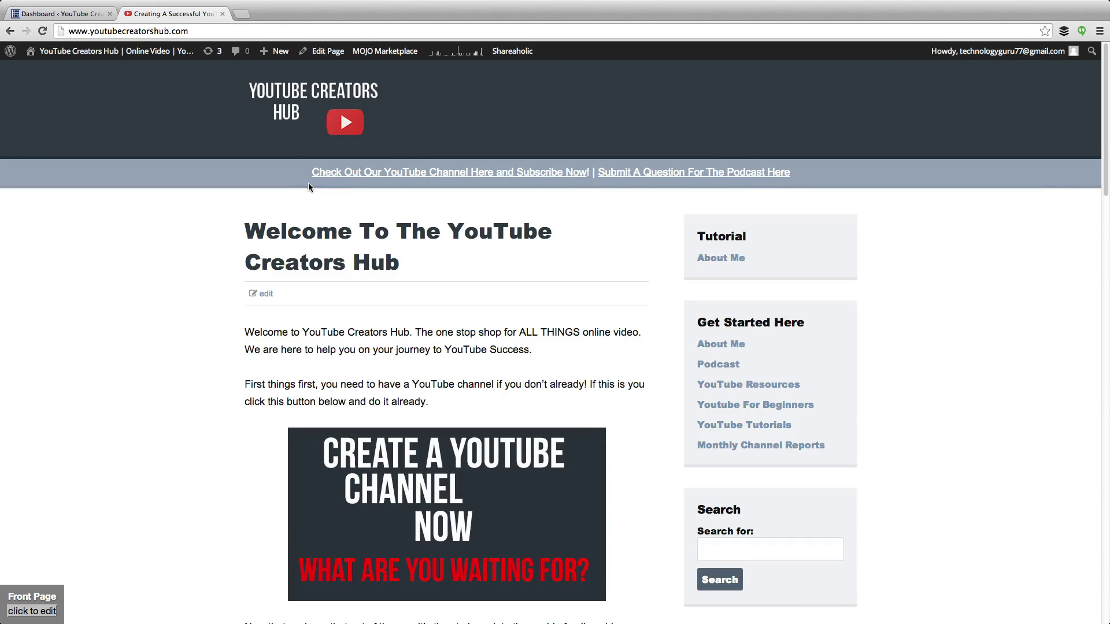
pyautogui.scroll(-2, 692, 312)
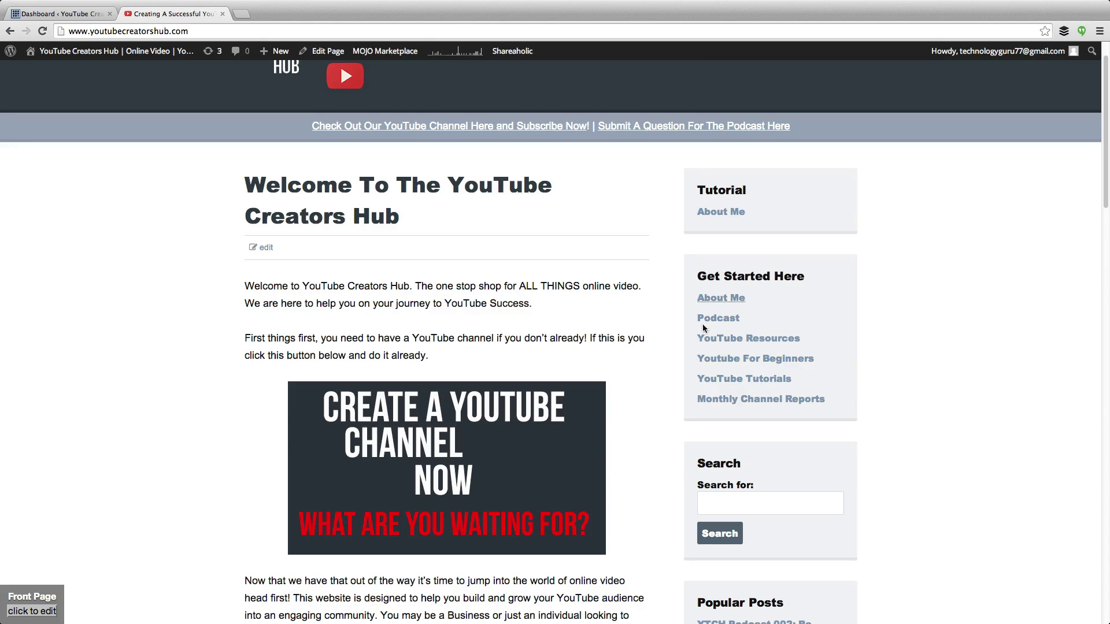
pyautogui.scroll(-3, 763, 335)
pyautogui.scroll(3, 757, 330)
pyautogui.scroll(1, 752, 331)
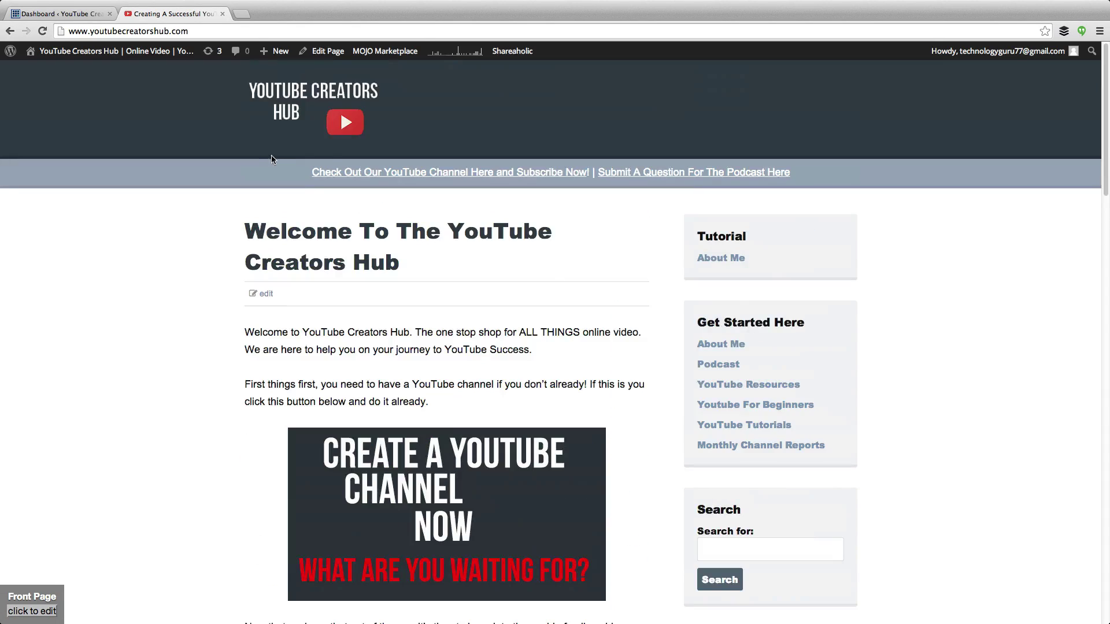
pyautogui.scroll(-3, 591, 403)
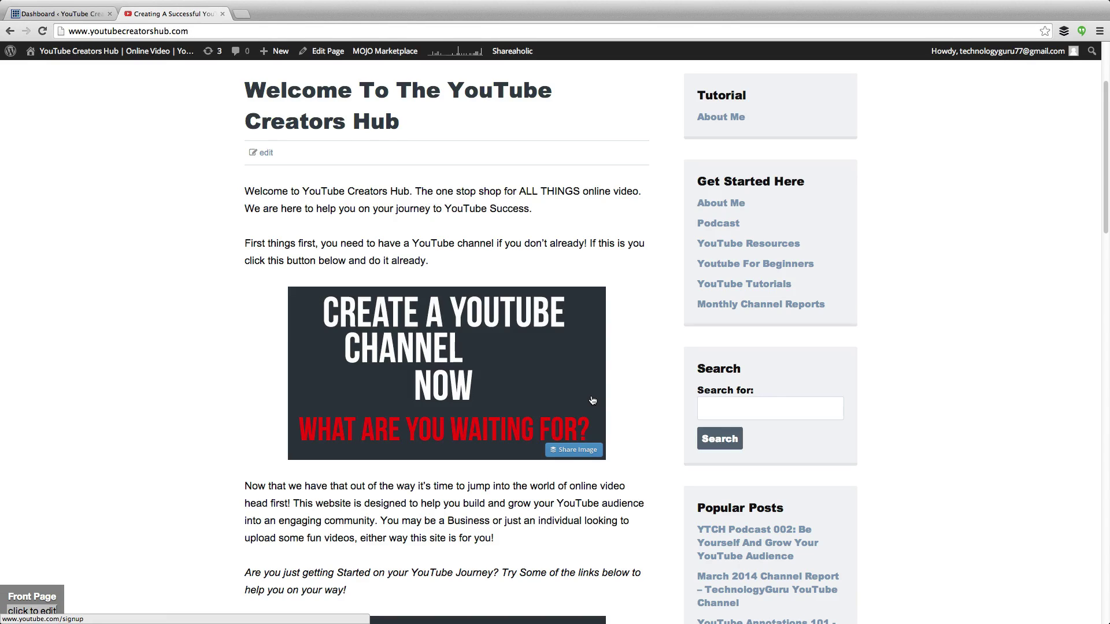
pyautogui.scroll(3, 657, 324)
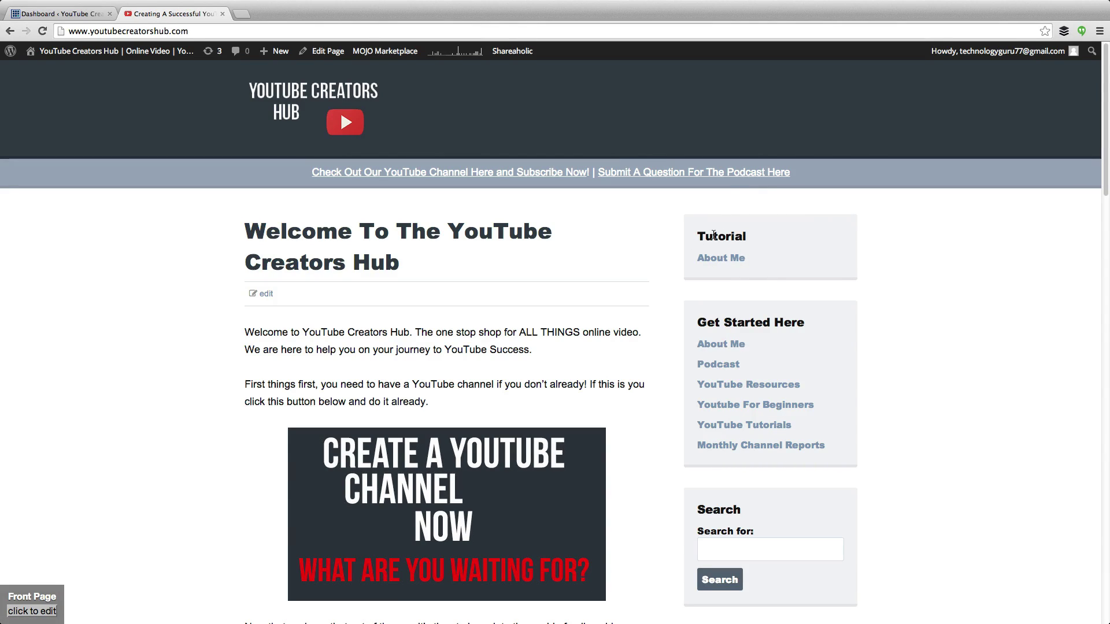
pyautogui.click(714, 265)
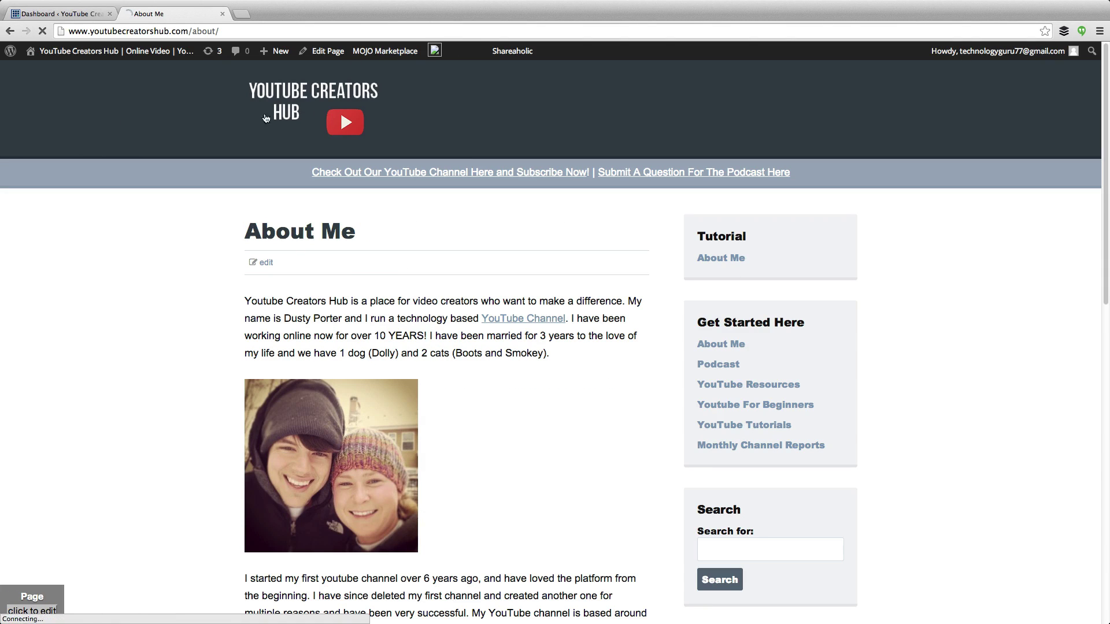
# Step: Return to the WordPress dashboard and open the Menus editor in the site's appearance settings
pyautogui.click(57, 13)
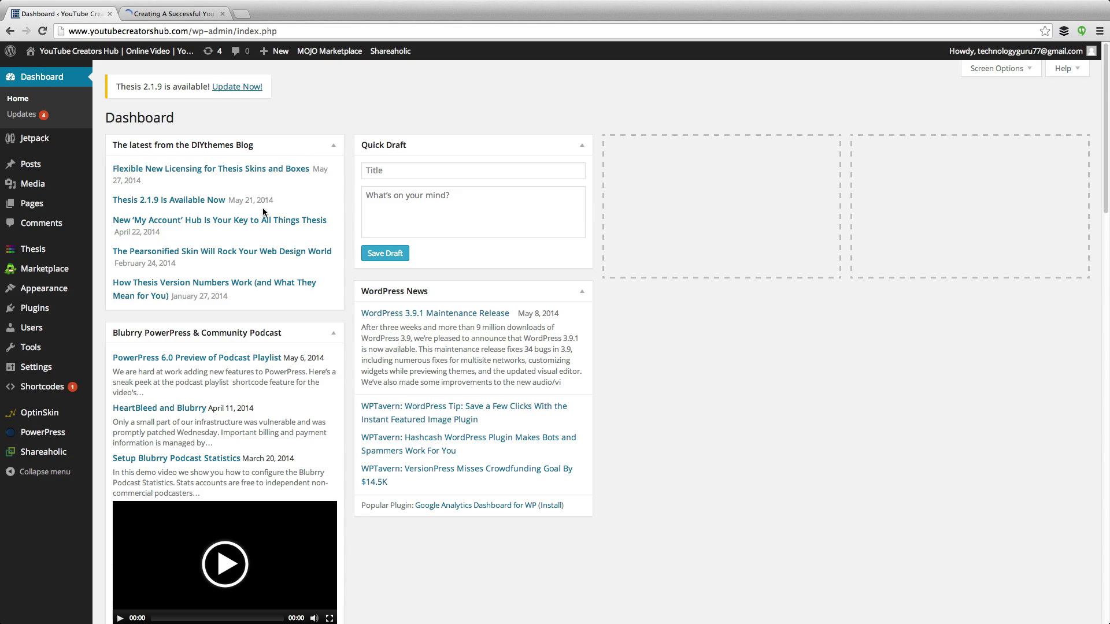
pyautogui.moveTo(51, 297)
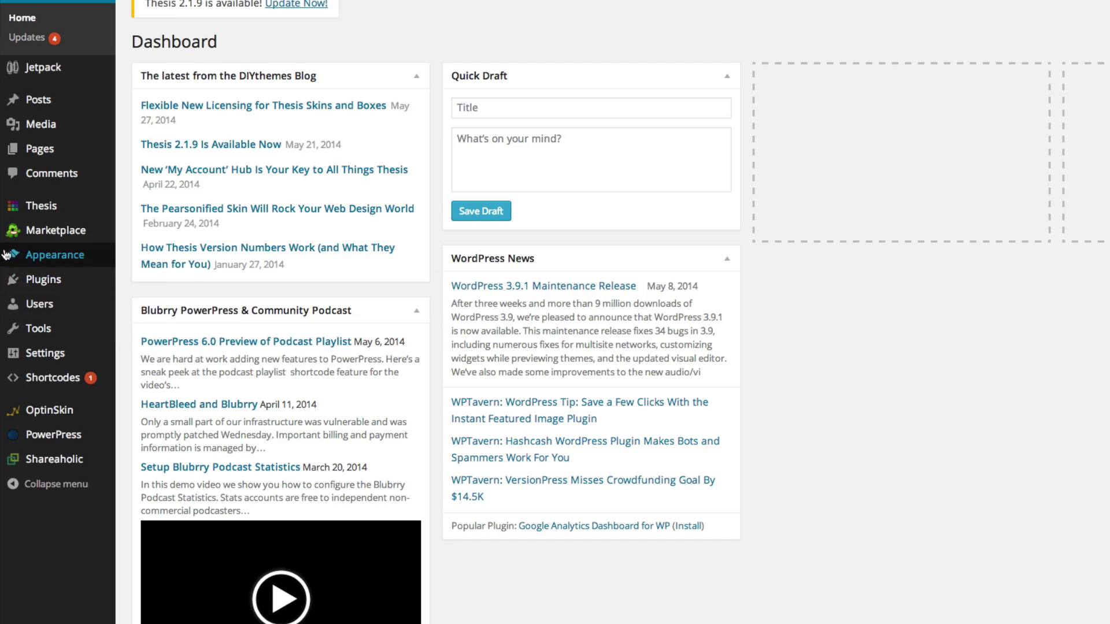
pyautogui.click(48, 254)
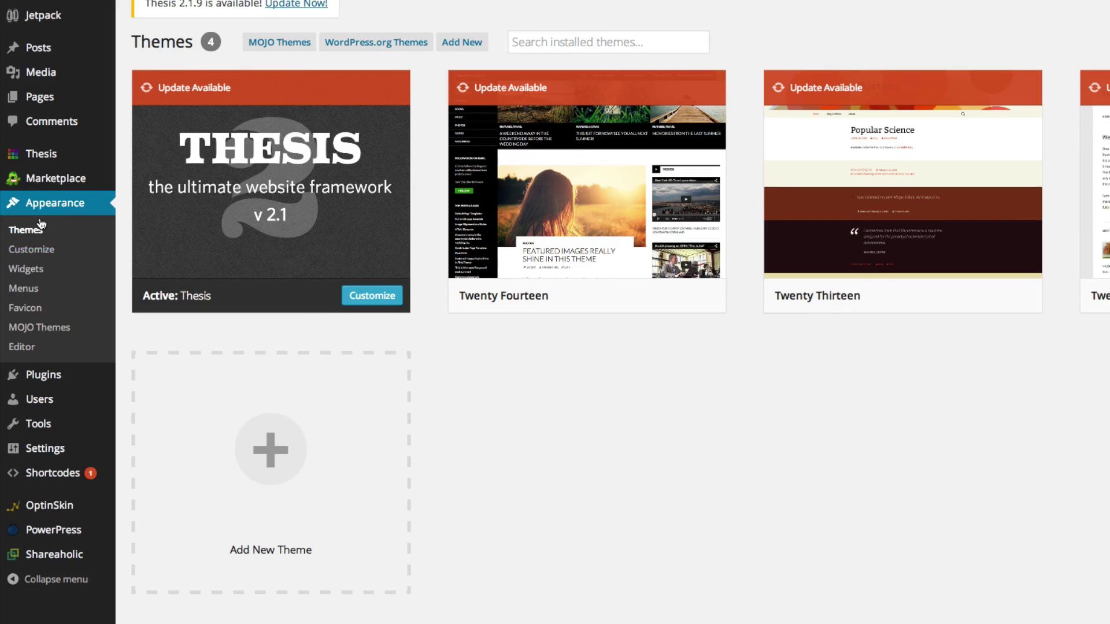
pyautogui.click(22, 290)
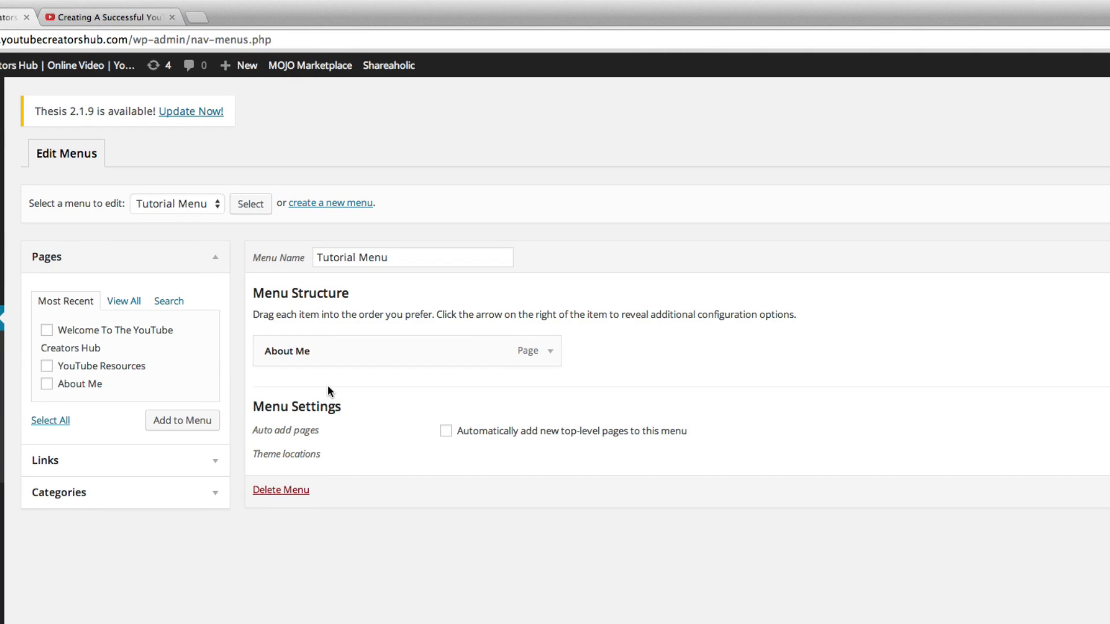
# Step: Delete the existing Tutorial Menu and confirm its removal
pyautogui.click(67, 64)
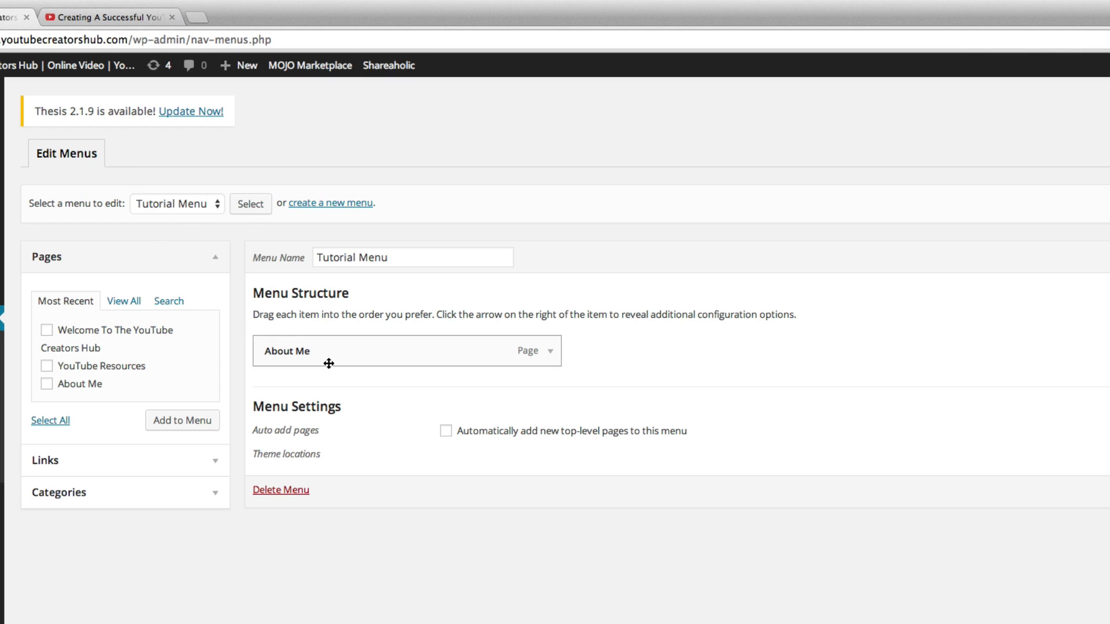
pyautogui.click(284, 490)
pyautogui.click(700, 269)
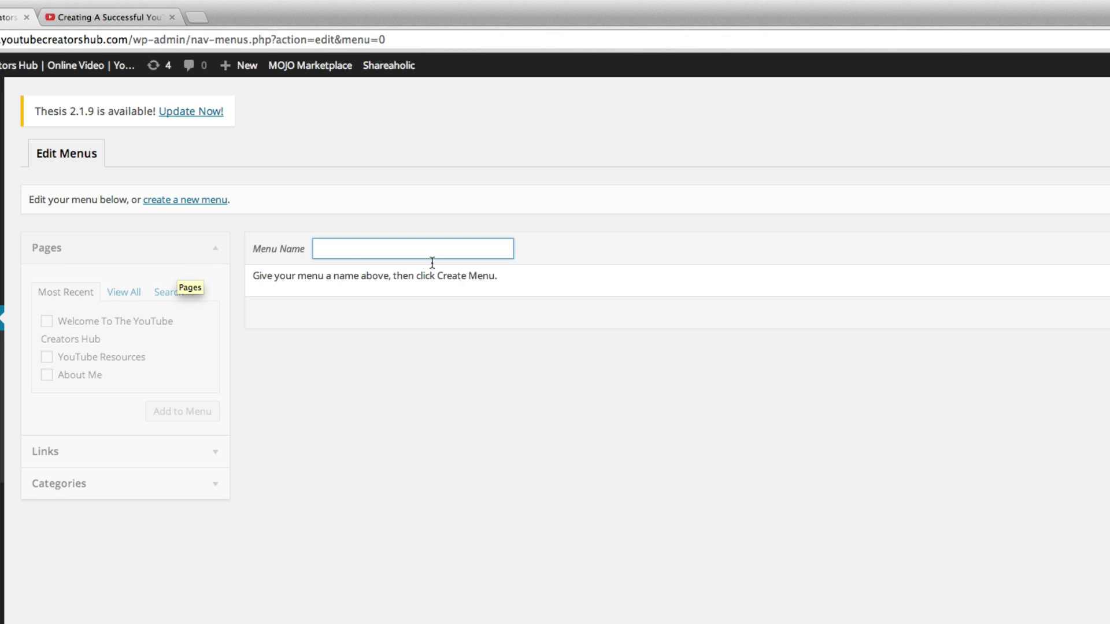
# Step: Create a new navigation menu named "Tutorial Menu 2"
pyautogui.write('Tu')
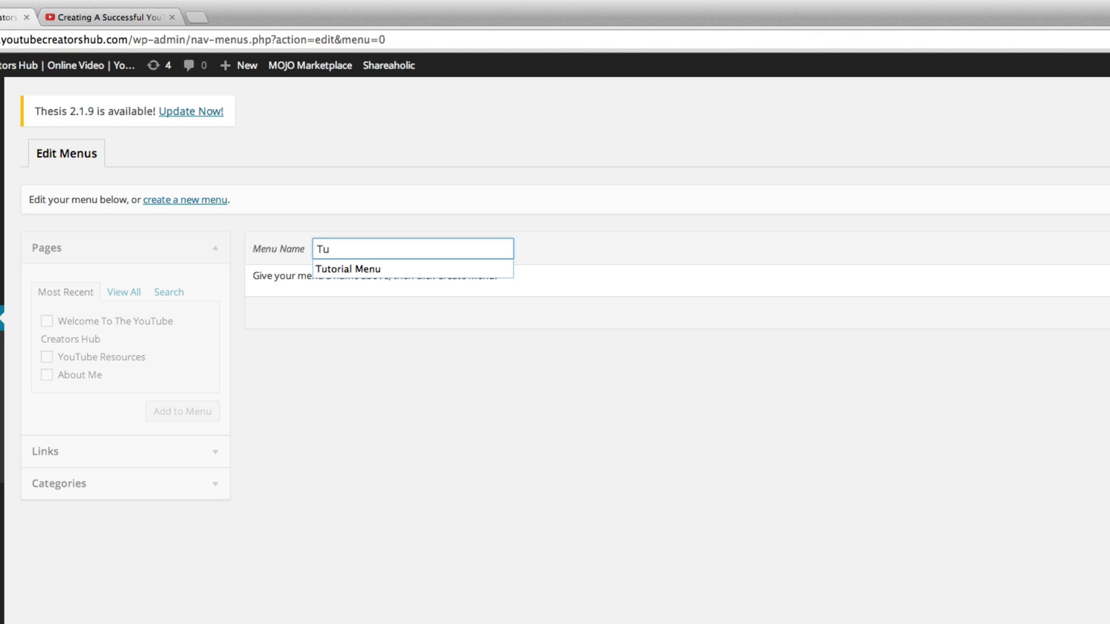
pyautogui.write('tori')
pyautogui.write('al Menu 2')
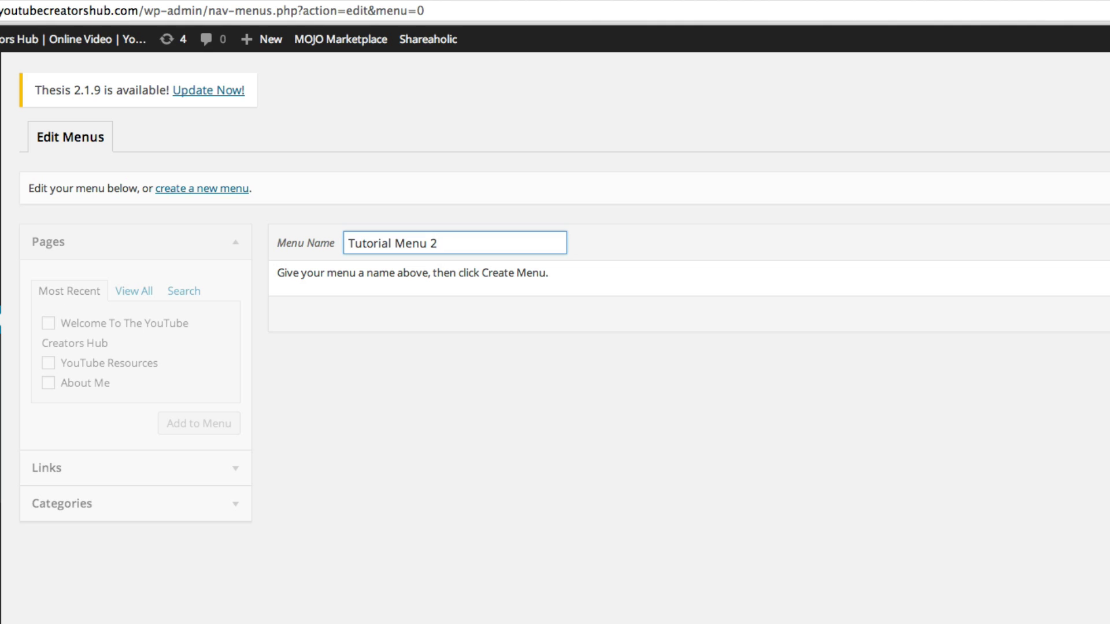
pyautogui.click(474, 419)
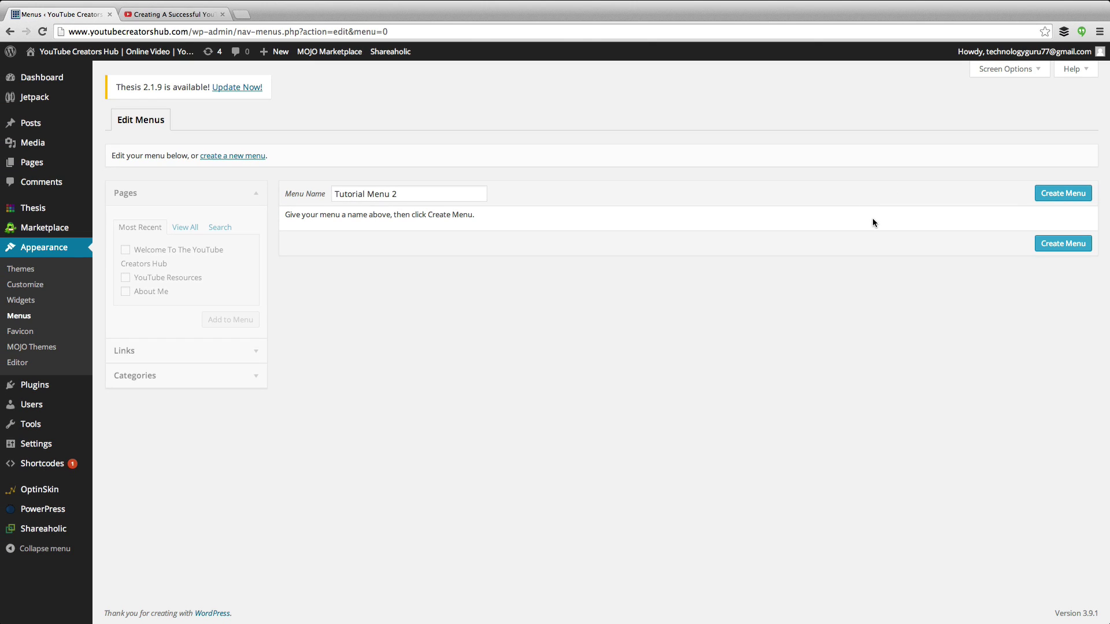
pyautogui.click(1044, 195)
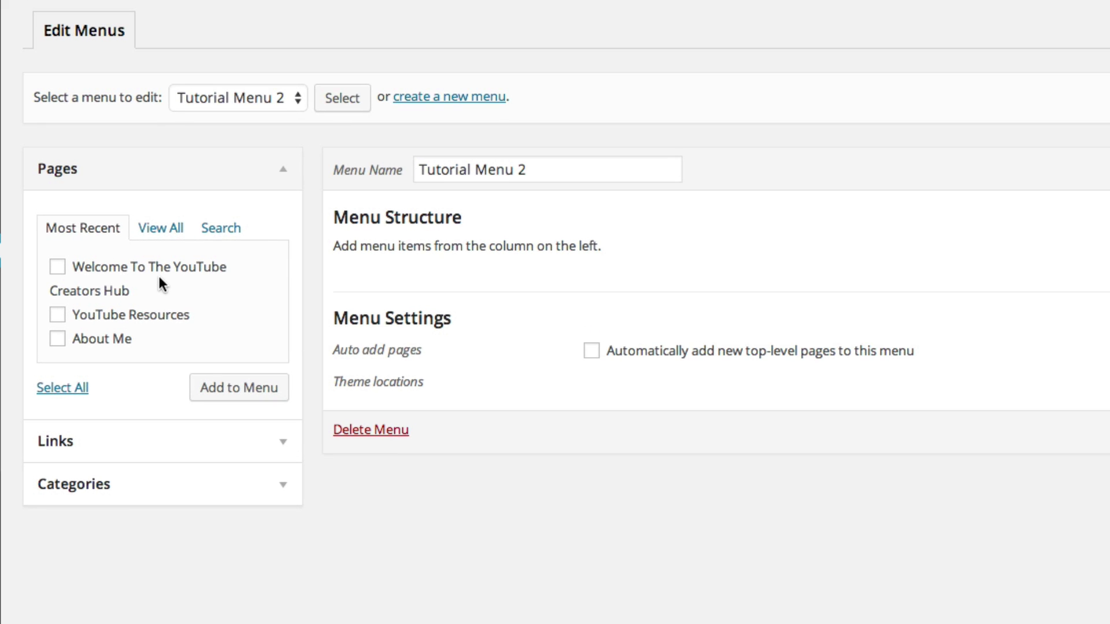
# Step: Look through the Pages and Links sources available for adding menu items
pyautogui.click(283, 174)
pyautogui.click(283, 173)
pyautogui.click(287, 451)
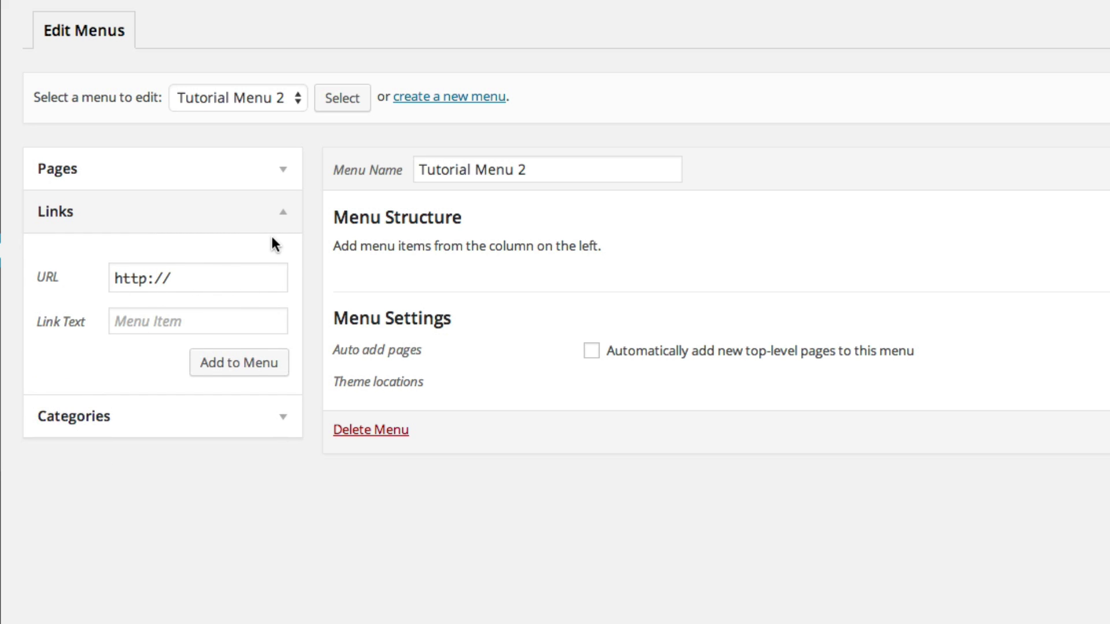
pyautogui.click(279, 220)
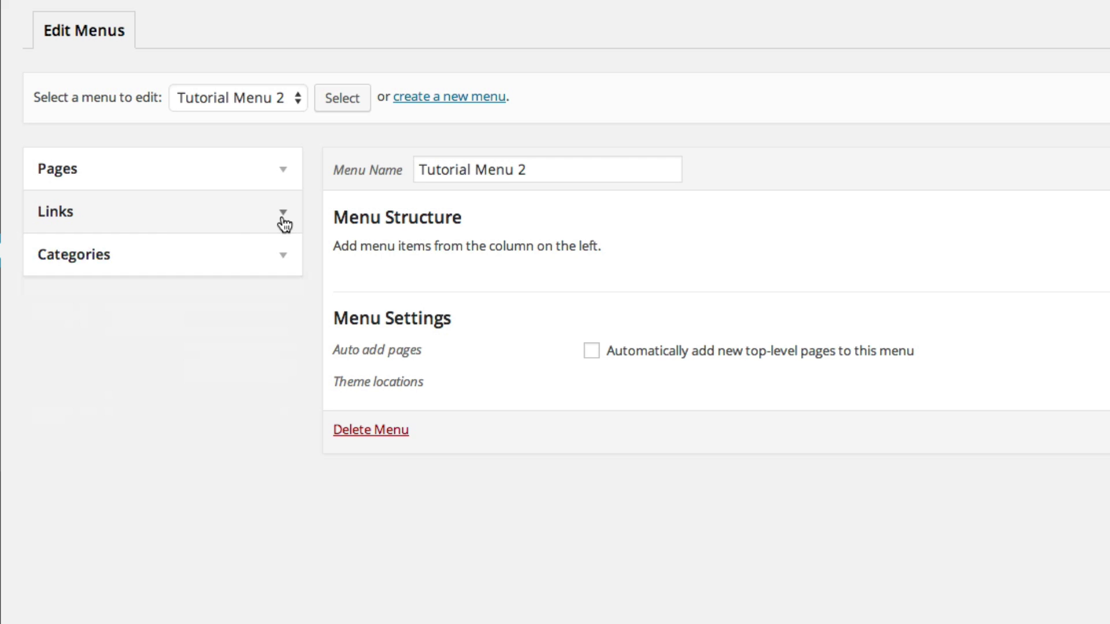
# Step: Add the YouTube Tutorials category as an item of Tutorial Menu 2
pyautogui.click(283, 261)
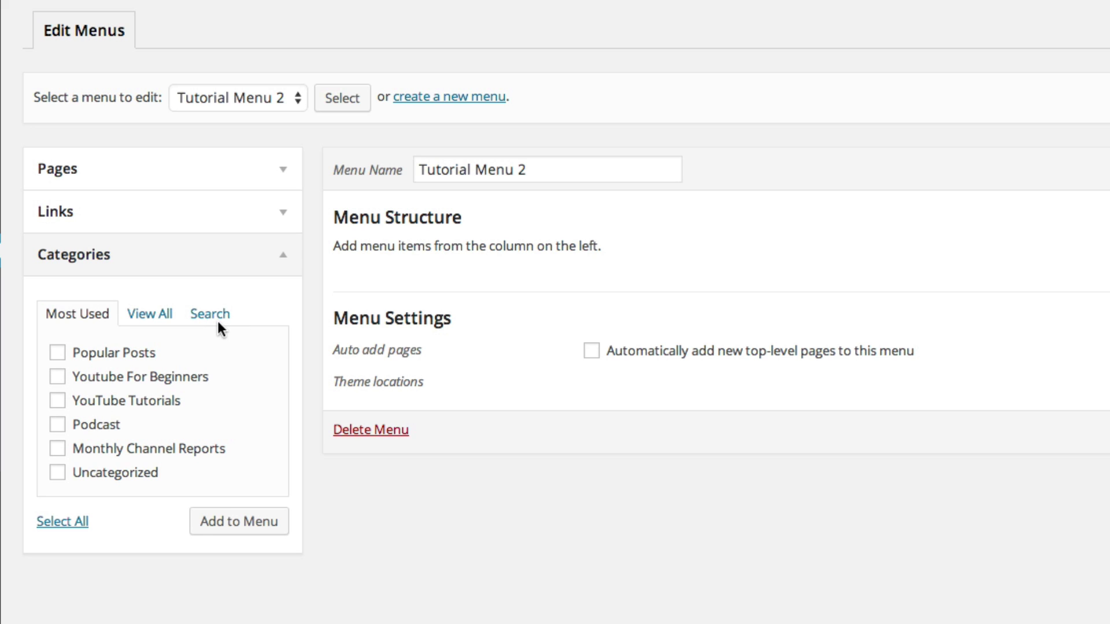
pyautogui.moveTo(2, 36)
pyautogui.click(58, 401)
pyautogui.click(224, 527)
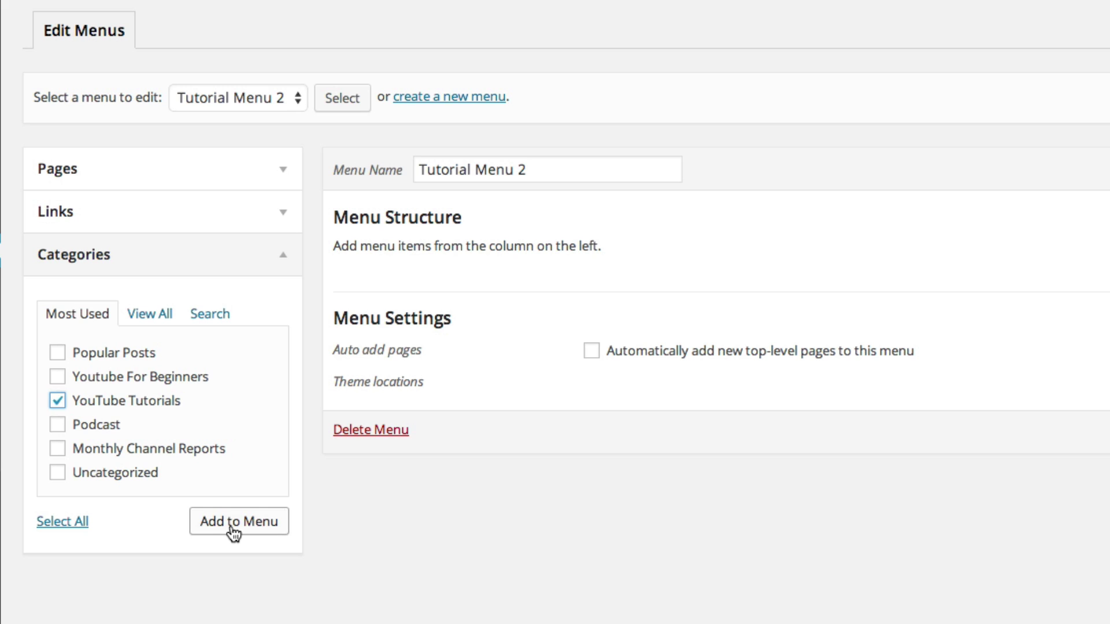
pyautogui.click(232, 531)
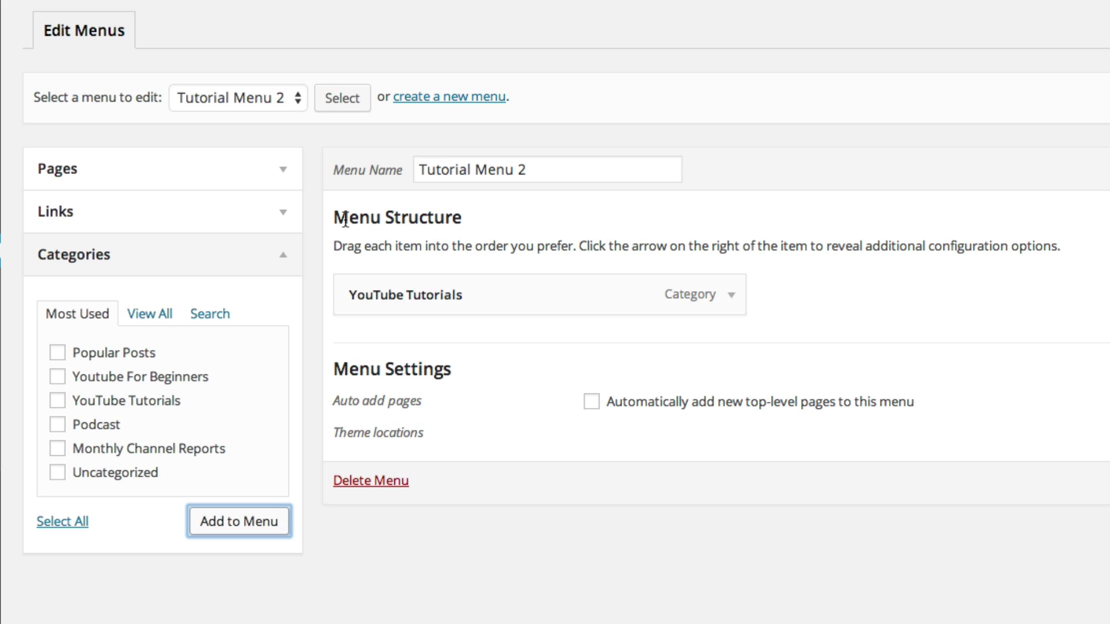
# Step: Examine the YouTube Tutorials item's navigation label, title attribute and removal options, leaving the item unedited
pyautogui.click(730, 295)
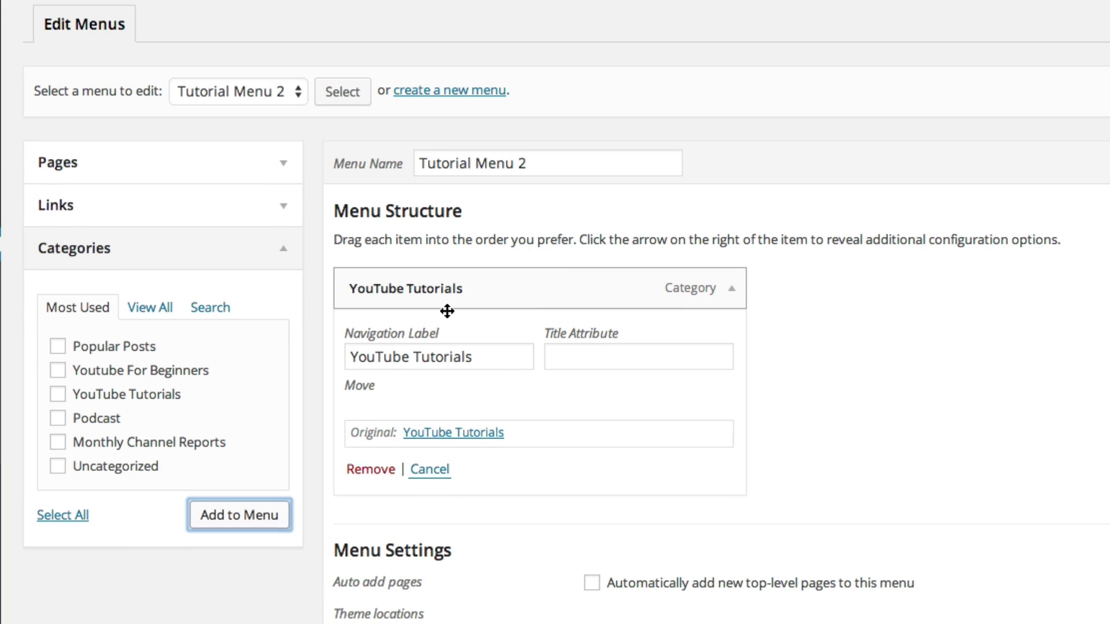
pyautogui.click(492, 362)
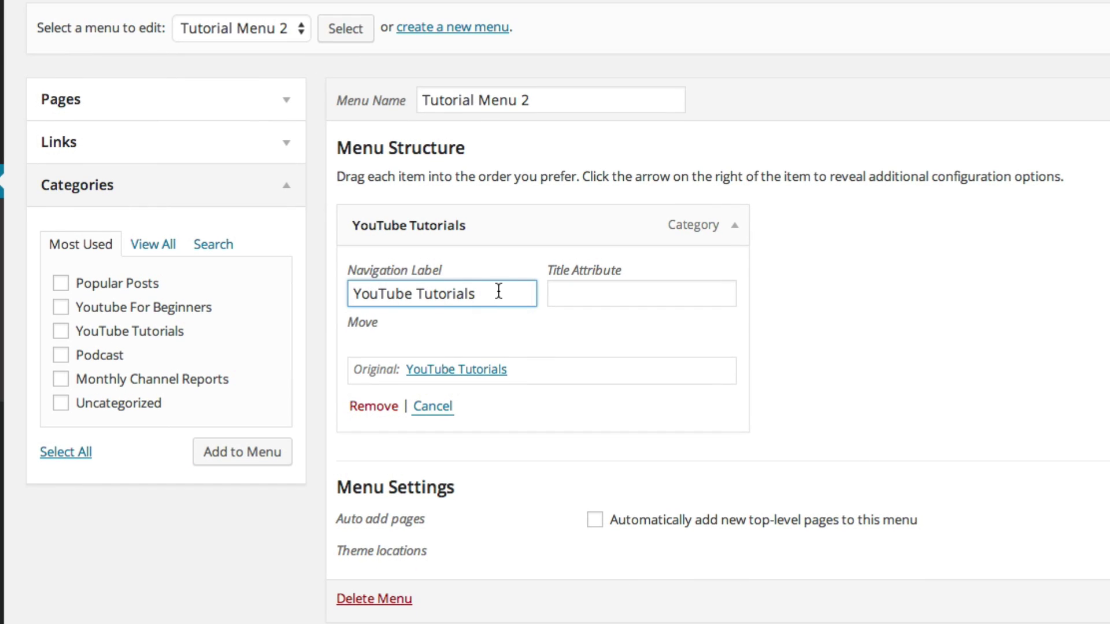
pyautogui.hotkey('shift', 'Left')
pyautogui.hotkey('shift', 'Home')
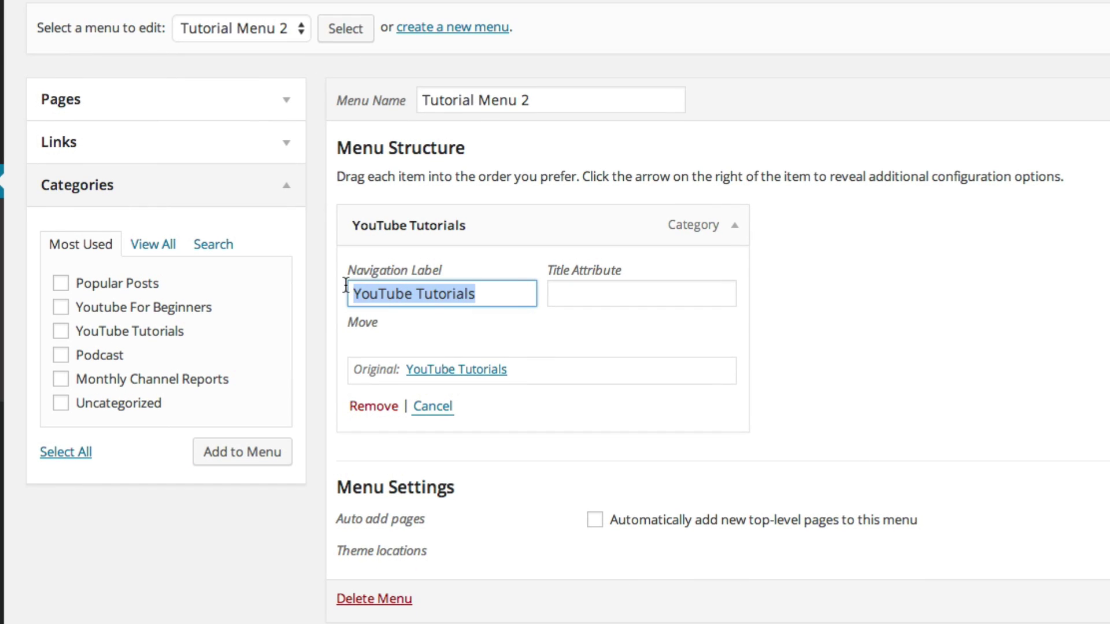
pyautogui.click(588, 292)
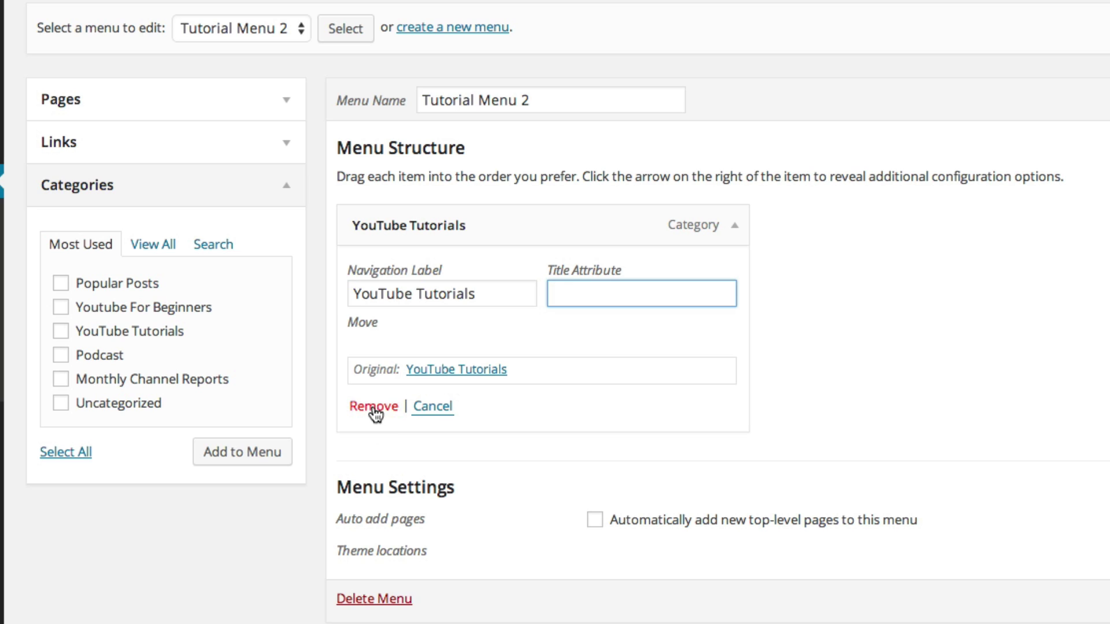
pyautogui.click(429, 422)
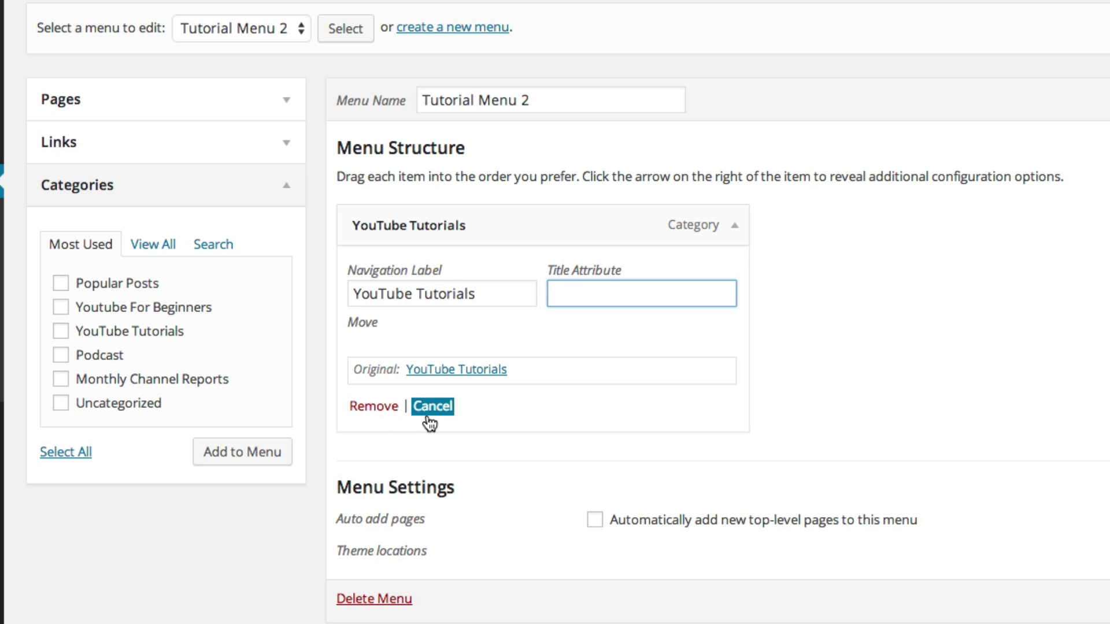
pyautogui.click(734, 228)
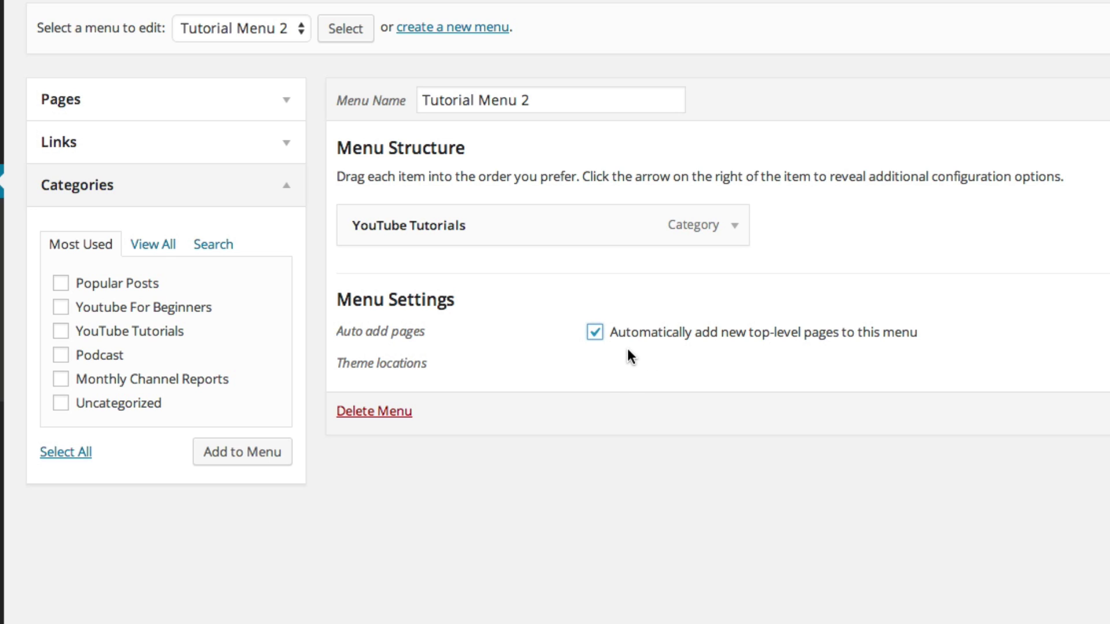
# Step: Try the option that automatically adds new top-level pages, and look through the full category list and category search
pyautogui.click(595, 333)
pyautogui.click(595, 333)
pyautogui.click(147, 252)
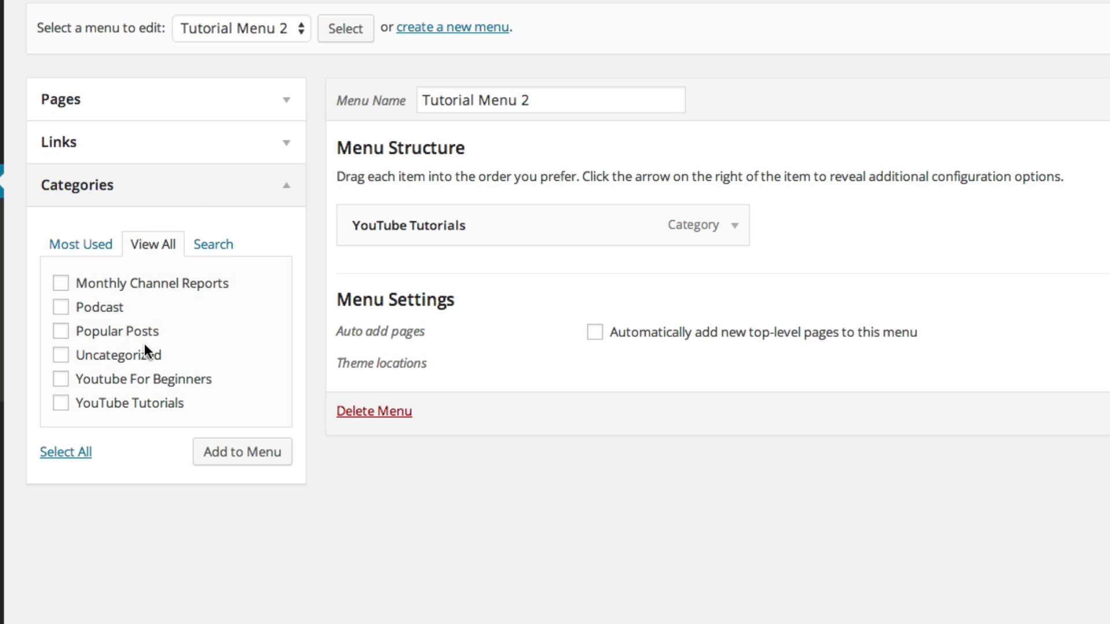
pyautogui.click(214, 255)
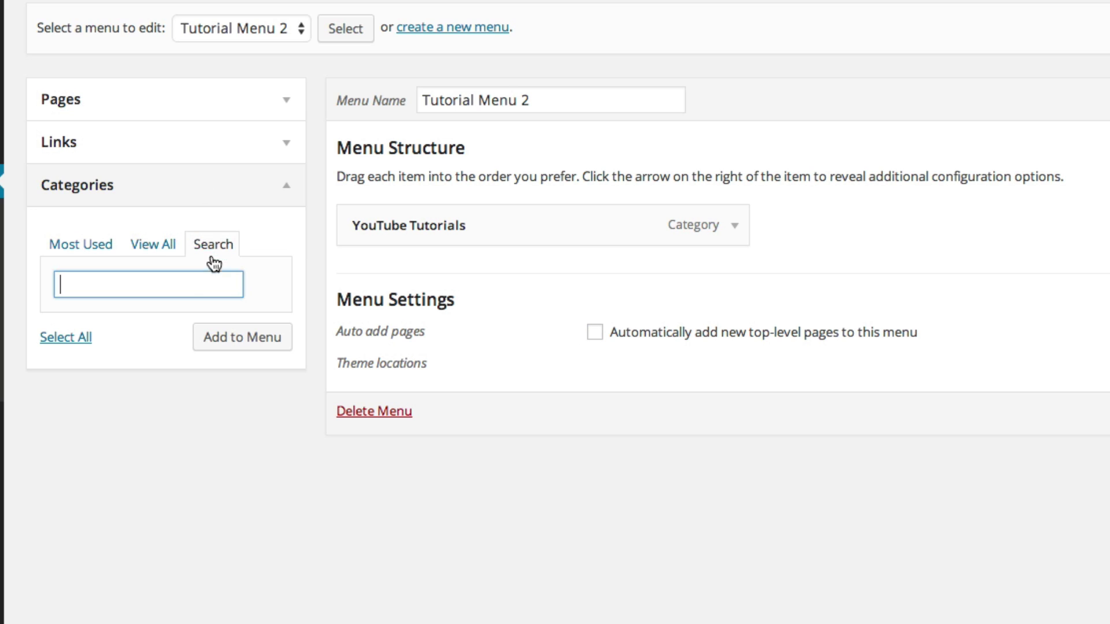
pyautogui.click(76, 247)
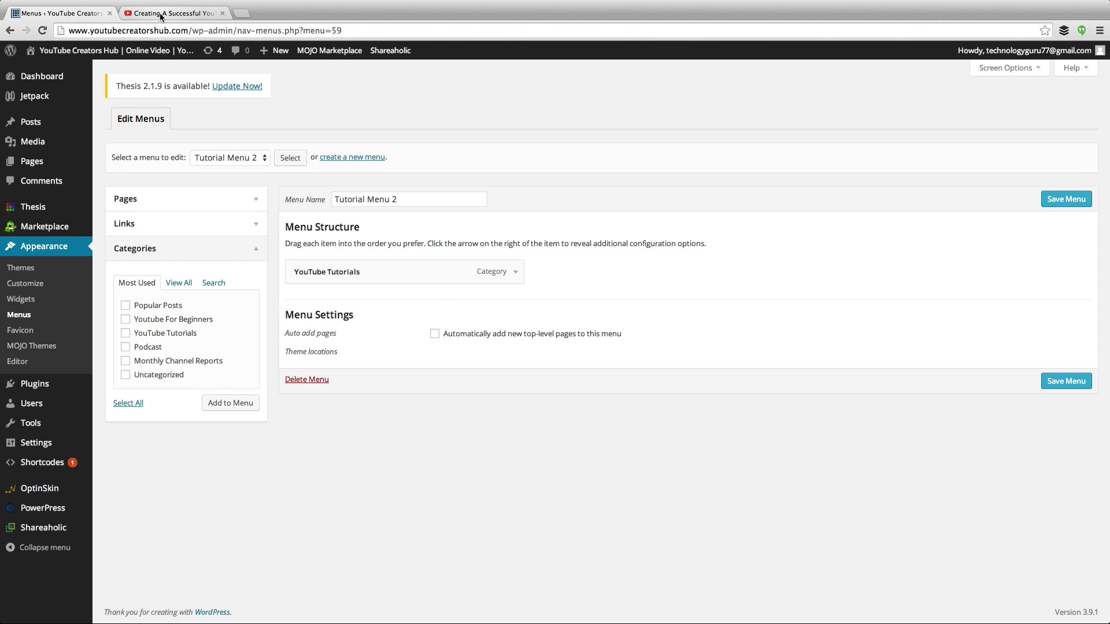
# Step: Switch to the live site's home page and look over the sidebar menus and the Popular Posts list
pyautogui.click(160, 14)
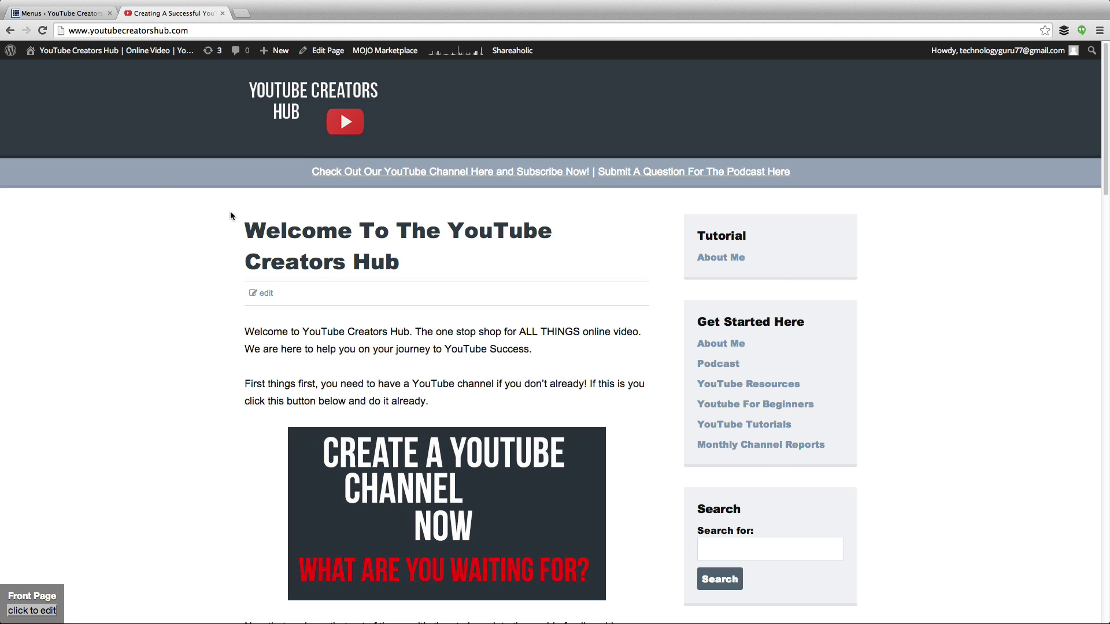
pyautogui.scroll(-1, 130, 384)
pyautogui.scroll(-5, 131, 384)
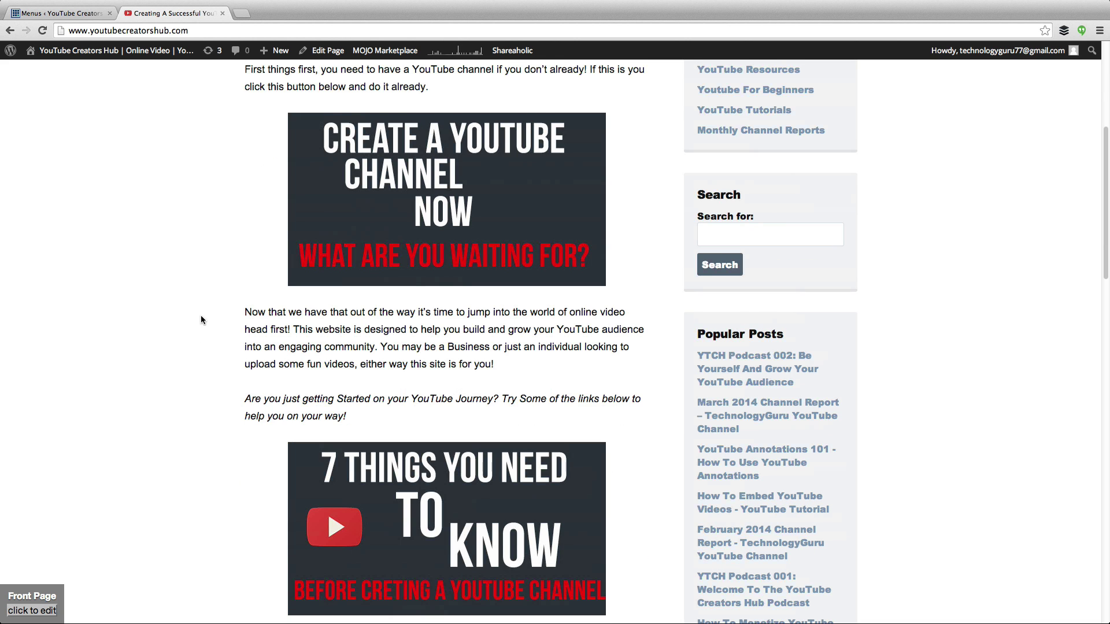
pyautogui.scroll(-2, 674, 394)
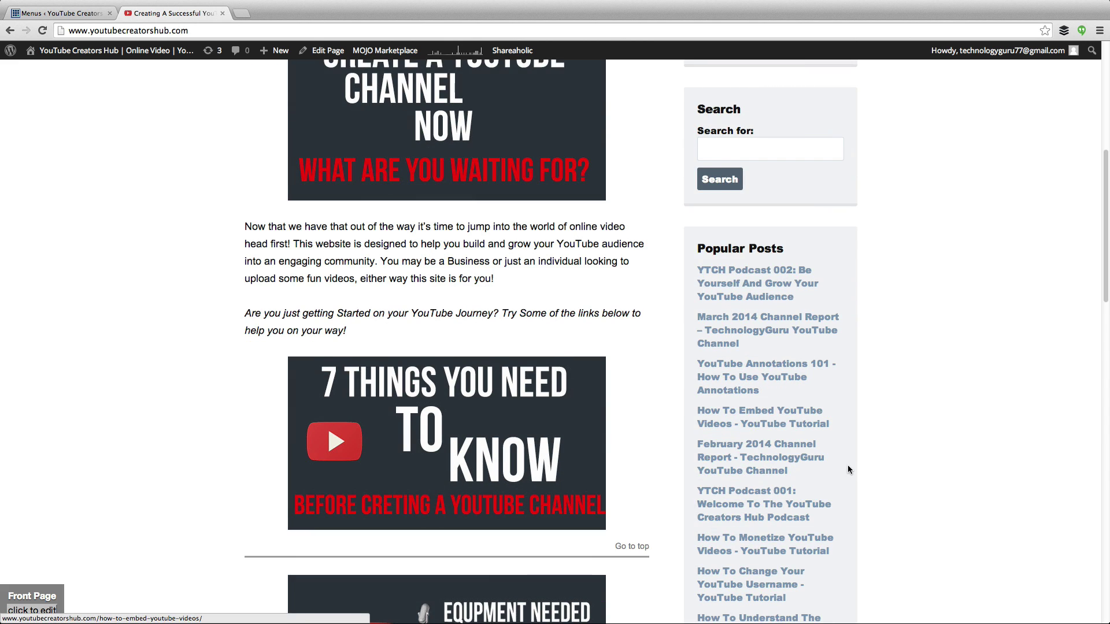
pyautogui.scroll(-2, 848, 469)
pyautogui.scroll(2, 815, 405)
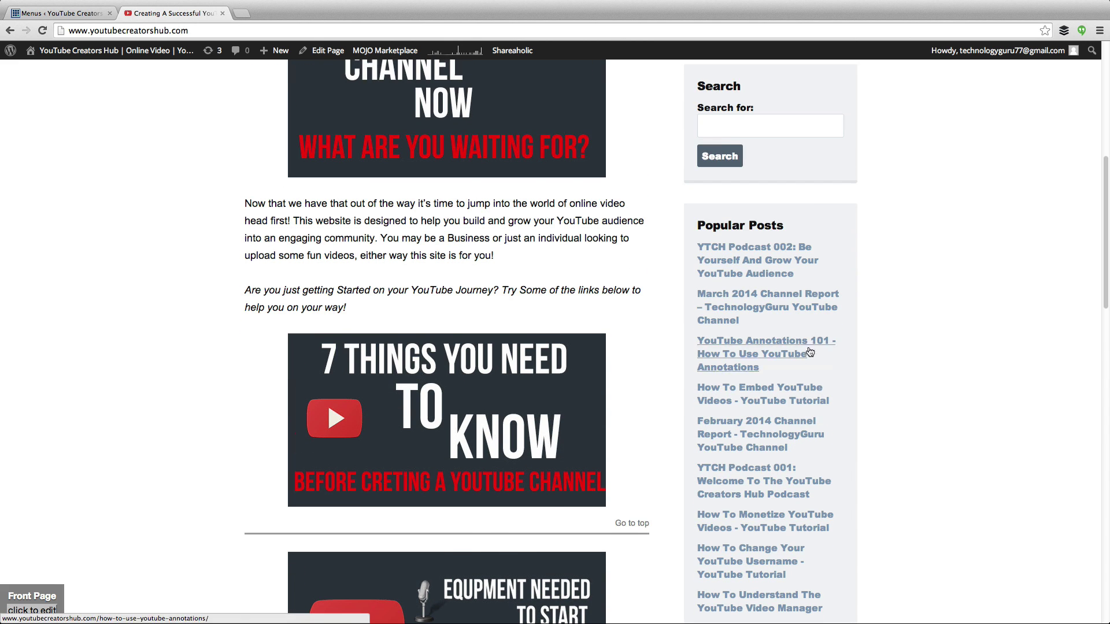
pyautogui.scroll(7, 734, 453)
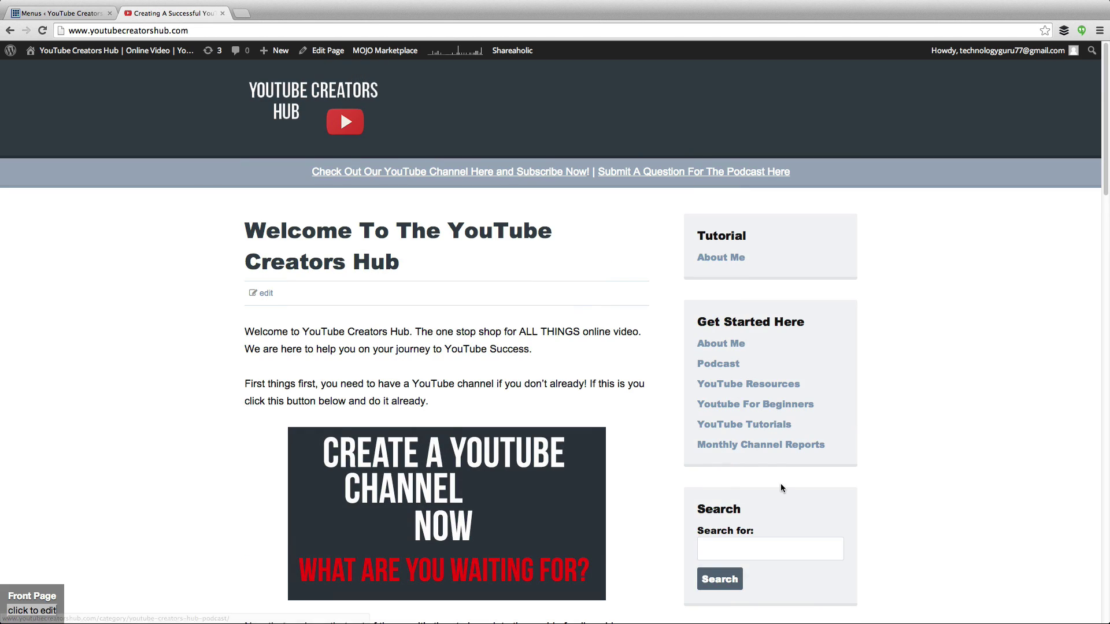
# Step: Return to the menu editor and save Tutorial Menu 2
pyautogui.click(60, 13)
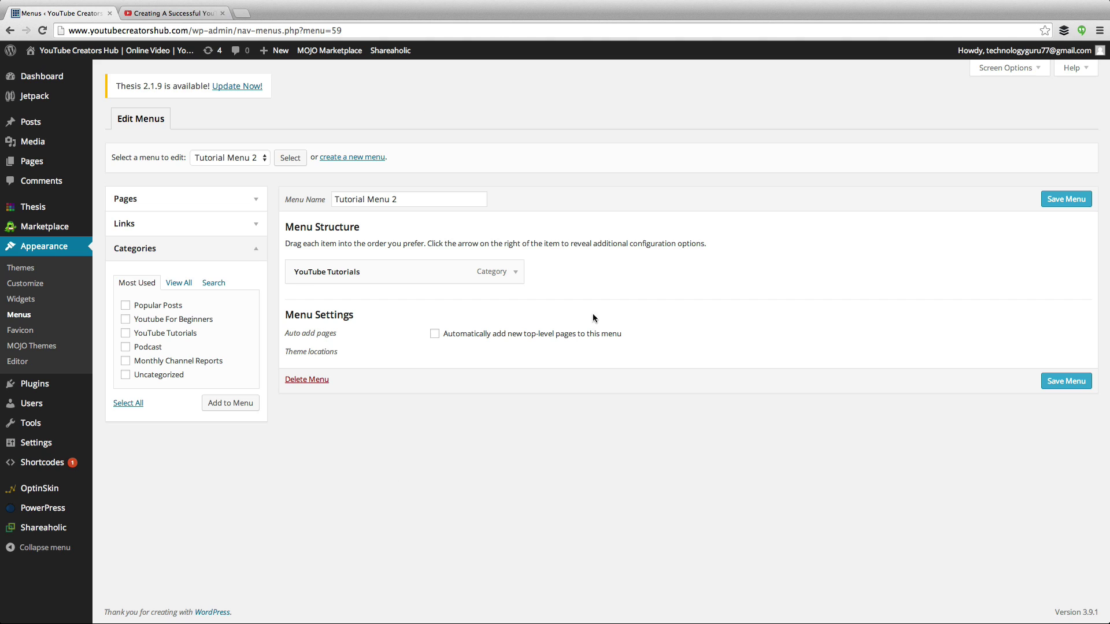
pyautogui.click(1053, 201)
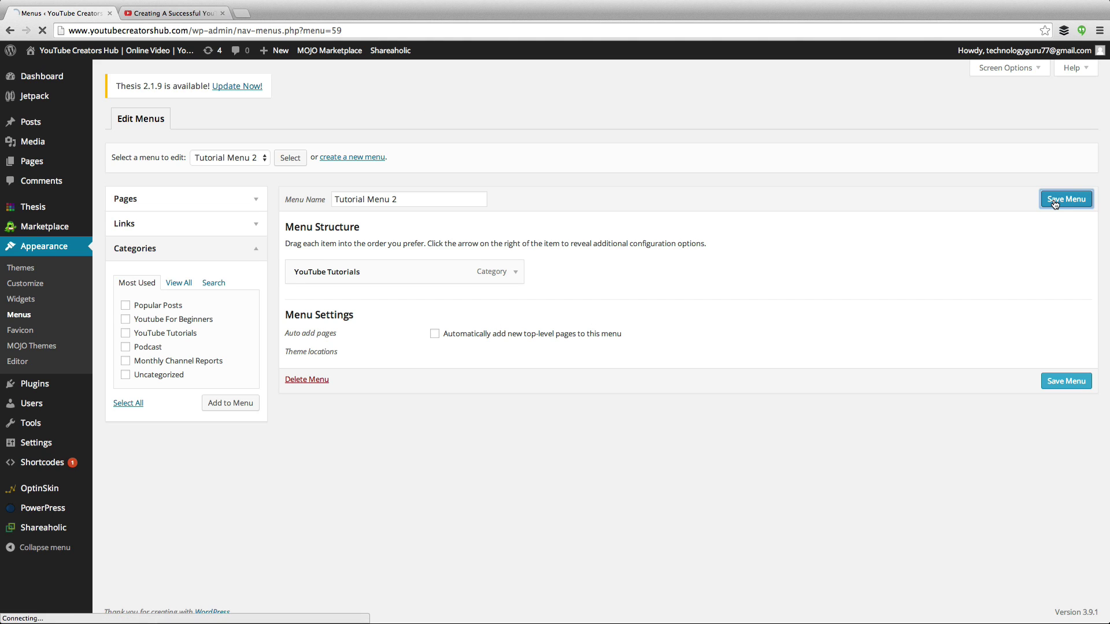
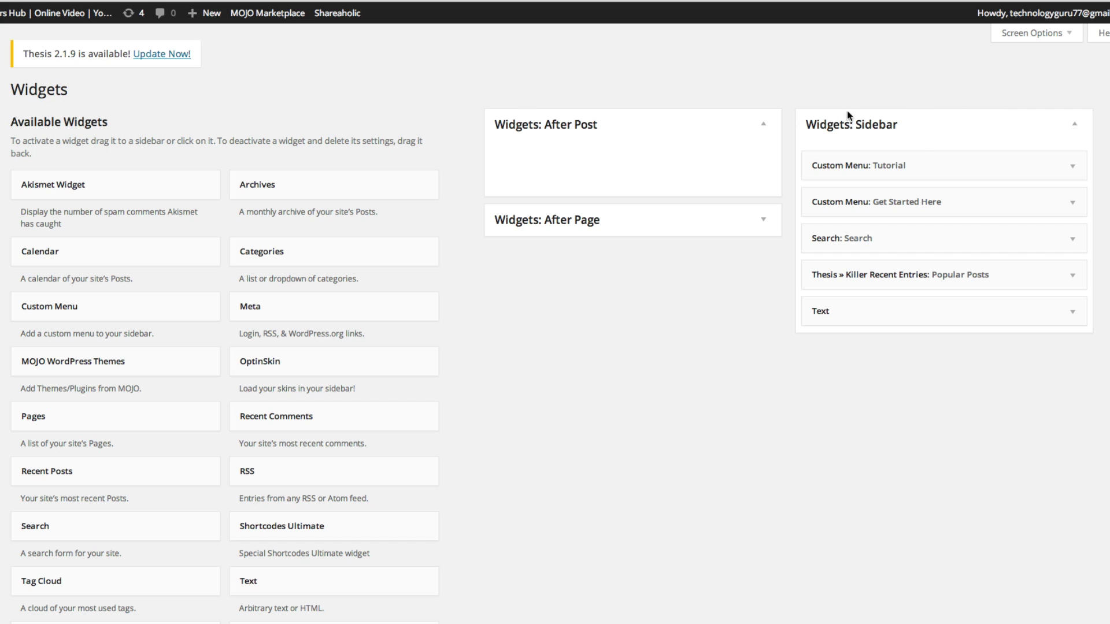
# Step: Delete the Tutorial menu widget from the sidebar and add a new Custom Menu widget above Get Started Here
pyautogui.click(1071, 168)
pyautogui.click(827, 265)
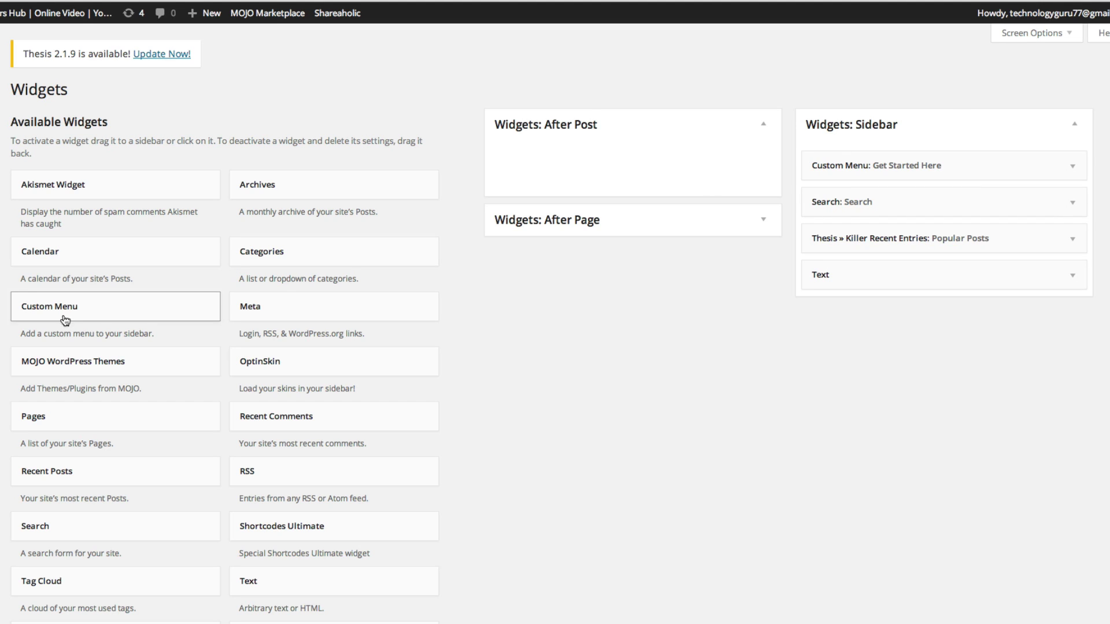
pyautogui.moveTo(62, 313); pyautogui.dragTo(107, 297)
pyautogui.moveTo(45, 318); pyautogui.dragTo(844, 136)
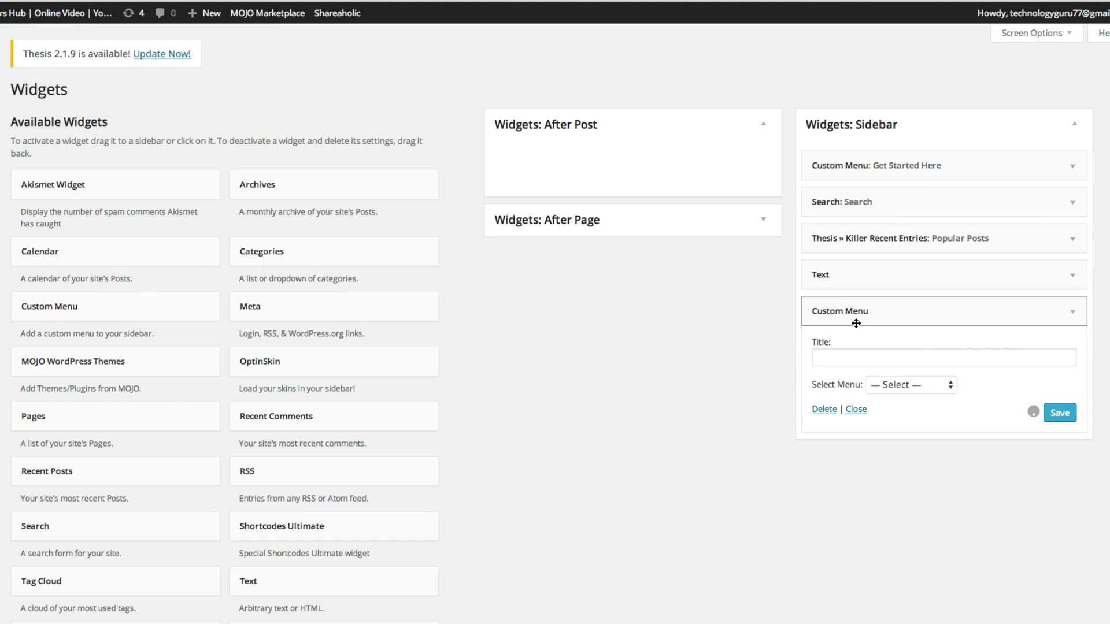
pyautogui.moveTo(856, 318); pyautogui.dragTo(844, 168)
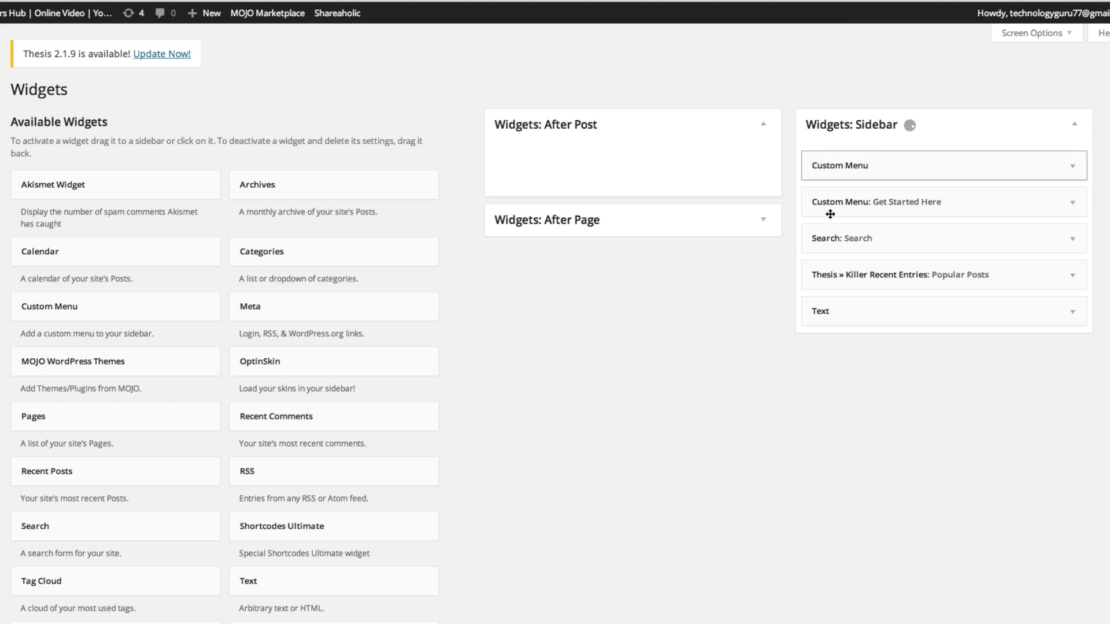
# Step: Title the new Custom Menu widget Tutorial Menu 2, assign it the menu Tutorial Menu 2 and save it
pyautogui.click(1073, 168)
pyautogui.click(828, 217)
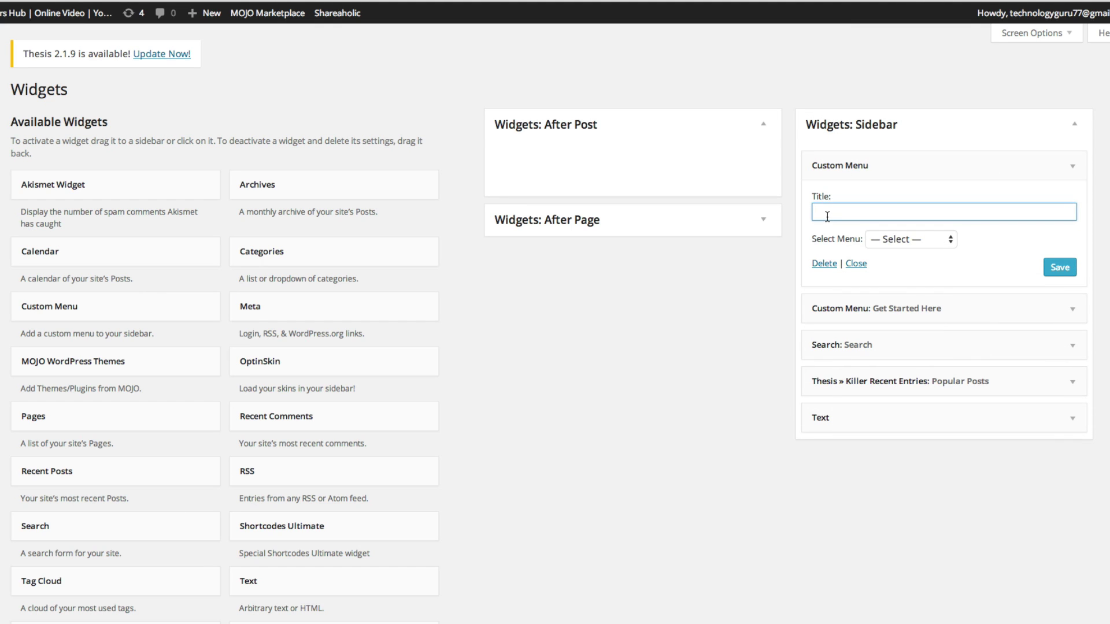
pyautogui.write('Tutorial Menu 2')
pyautogui.click(901, 240)
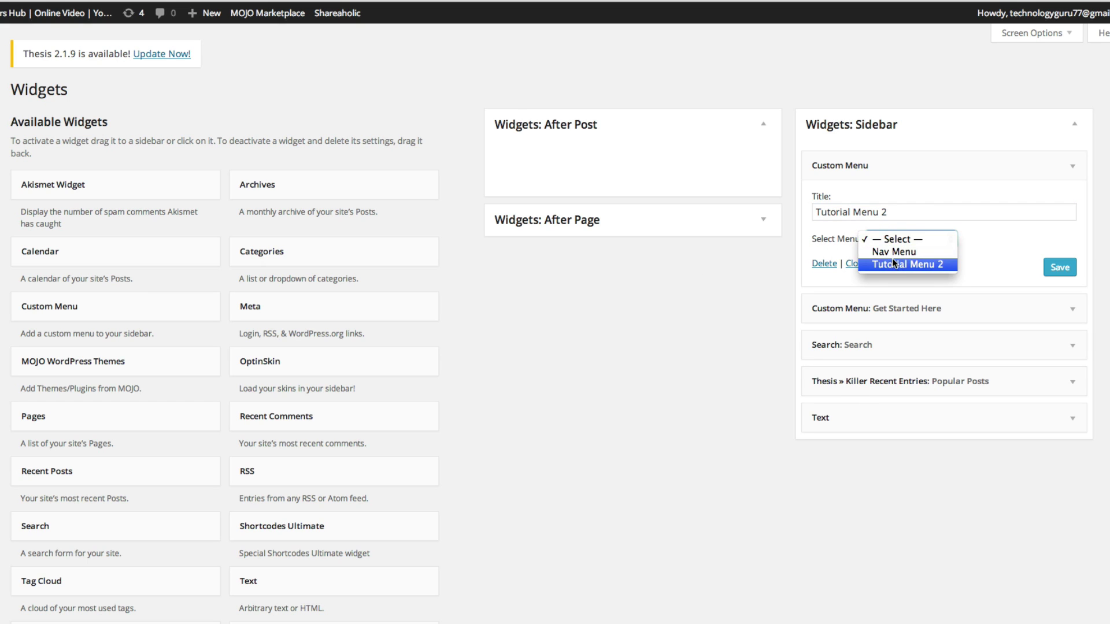
pyautogui.click(935, 270)
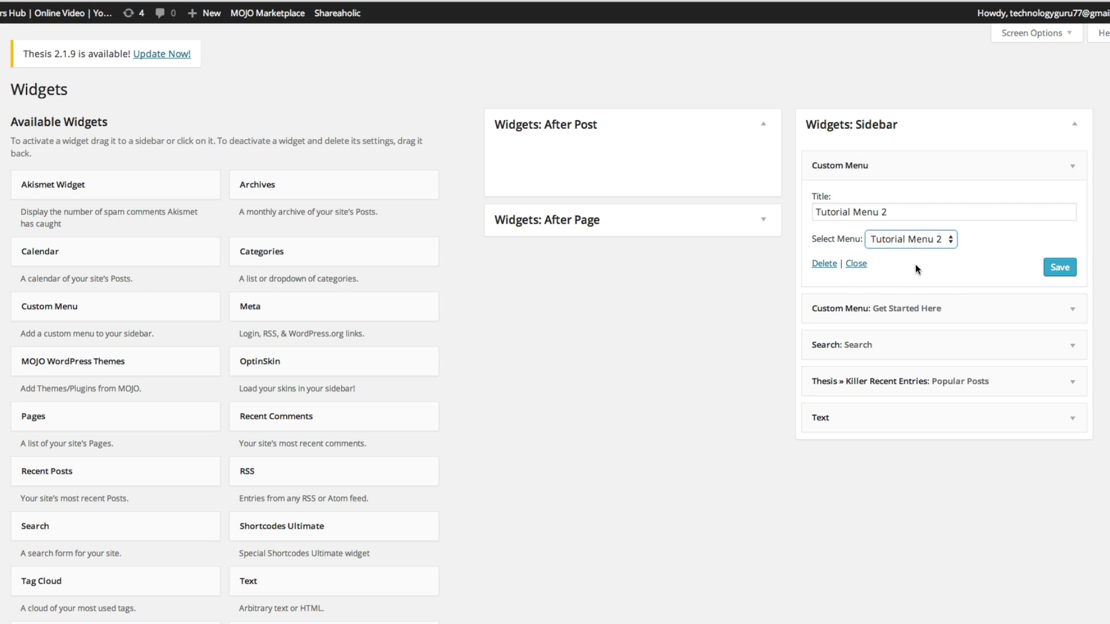
pyautogui.click(1058, 267)
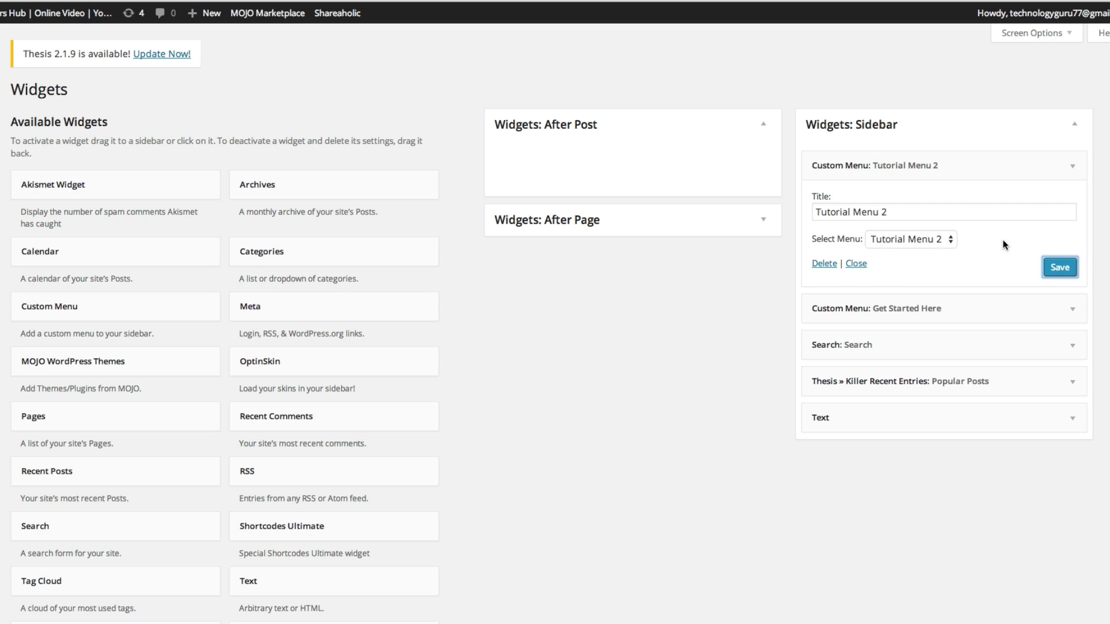
# Step: Reload the live home page and check where the YouTube Tutorials link in the sidebar's Tutorial Menu 2 leads
pyautogui.click(170, 13)
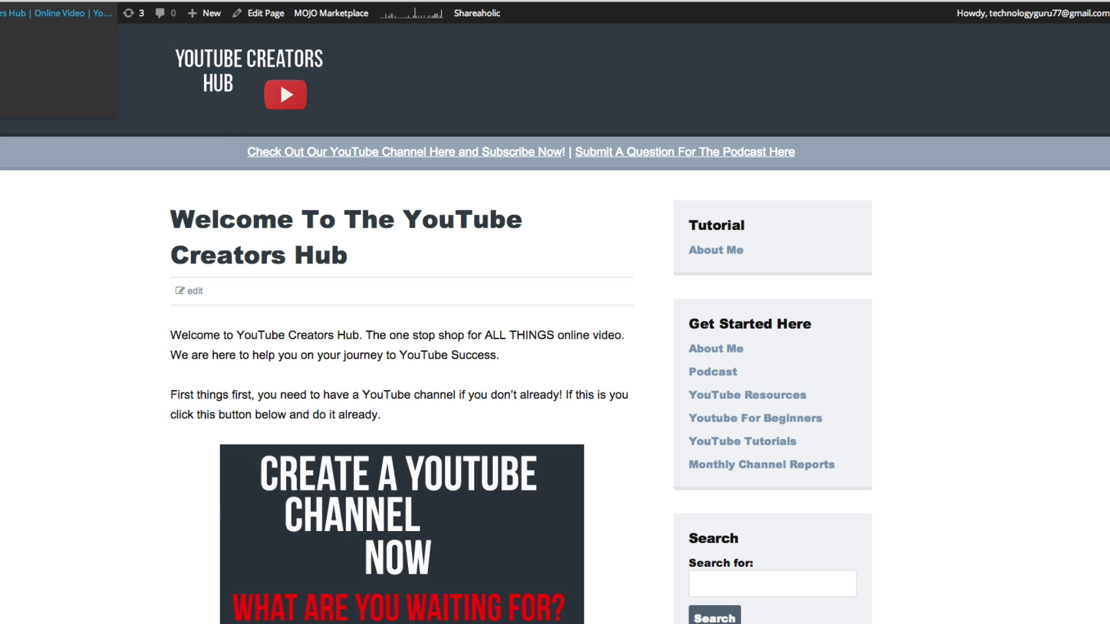
pyautogui.click(43, 31)
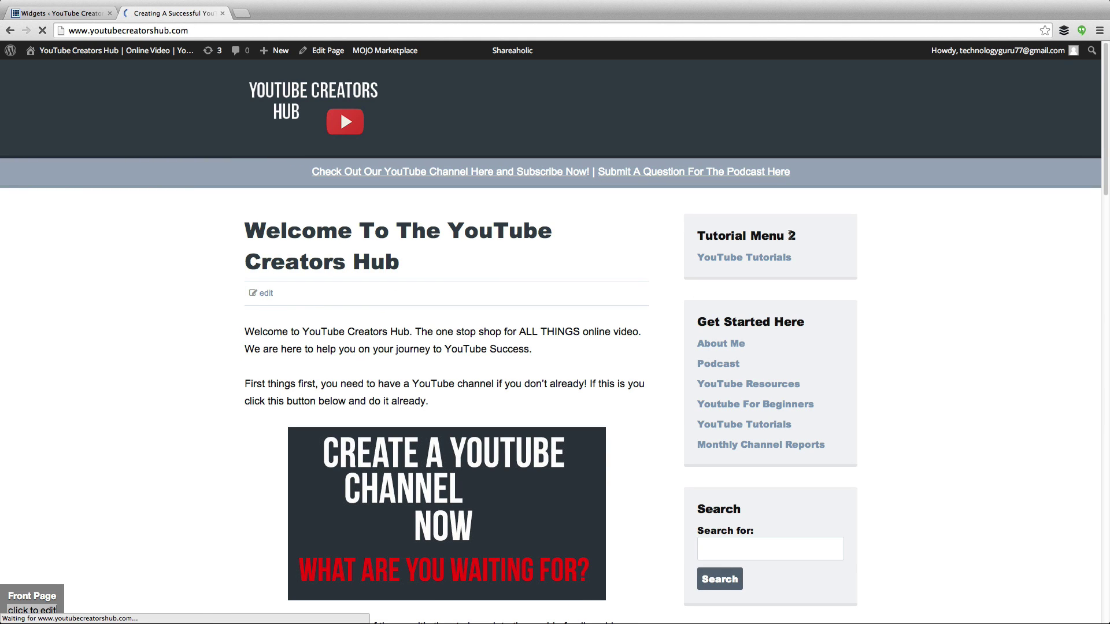
pyautogui.click(724, 263)
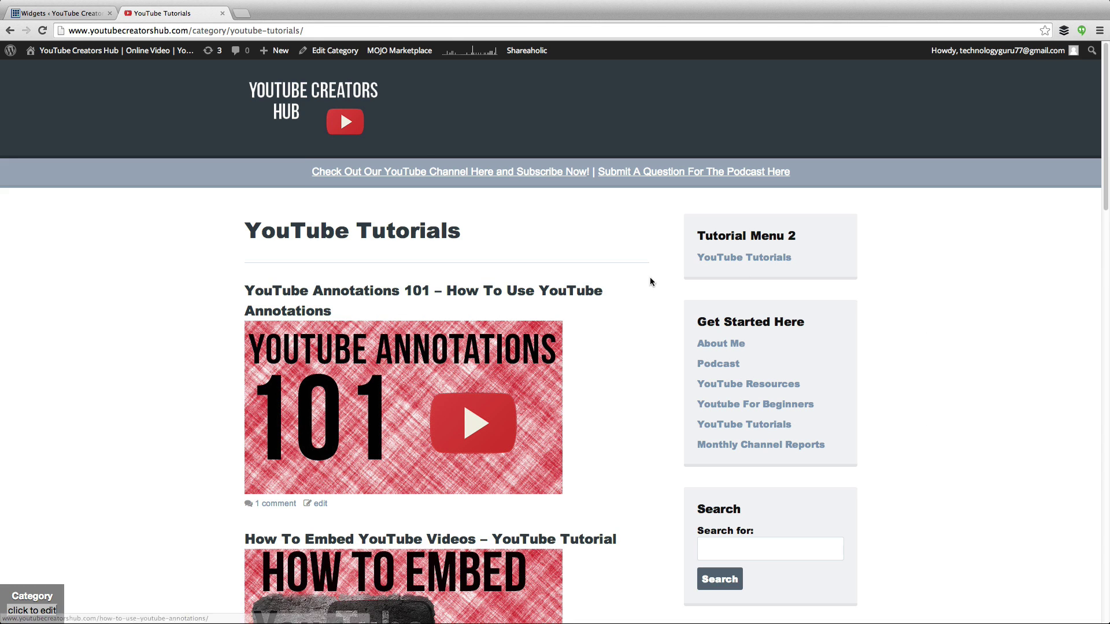
pyautogui.click(469, 307)
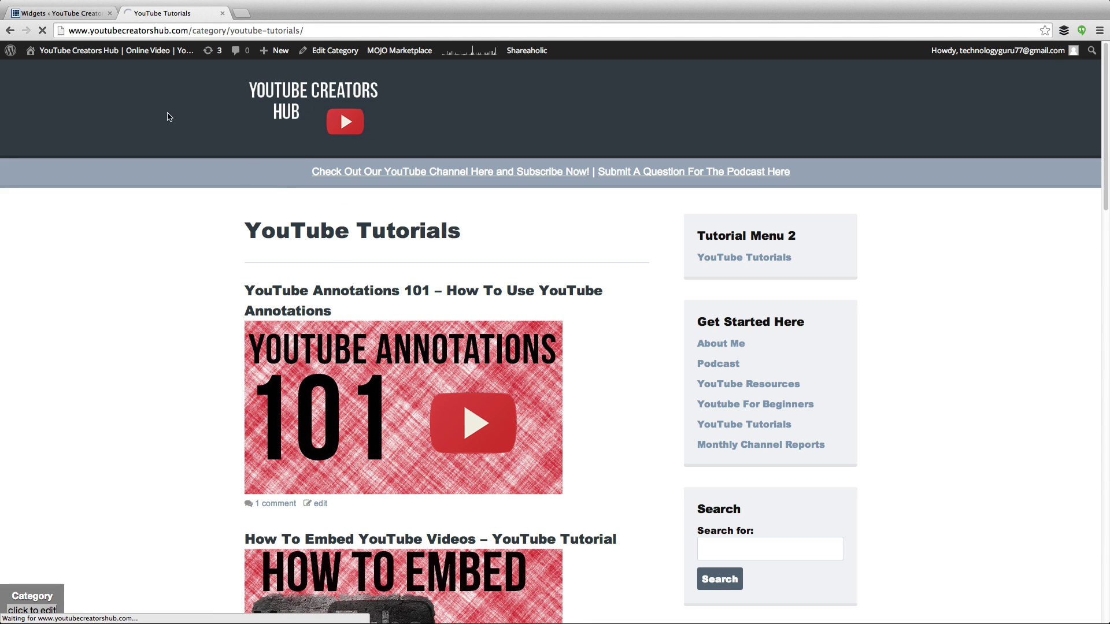
# Step: Go back to the menu editor in the WordPress admin and permanently delete Tutorial Menu 2
pyautogui.click(72, 14)
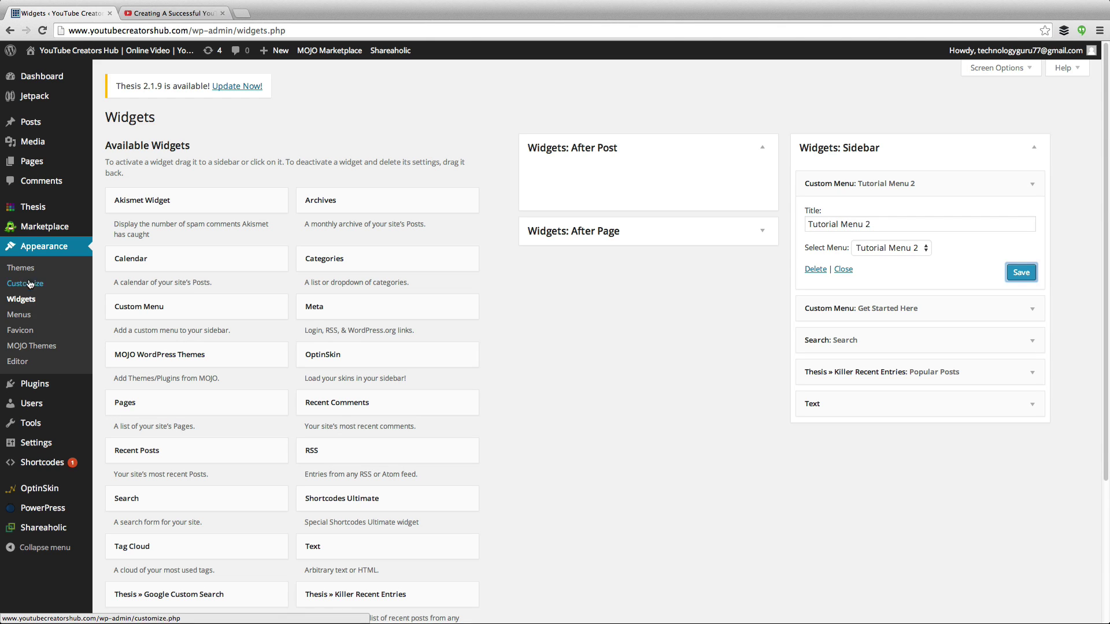
pyautogui.click(26, 316)
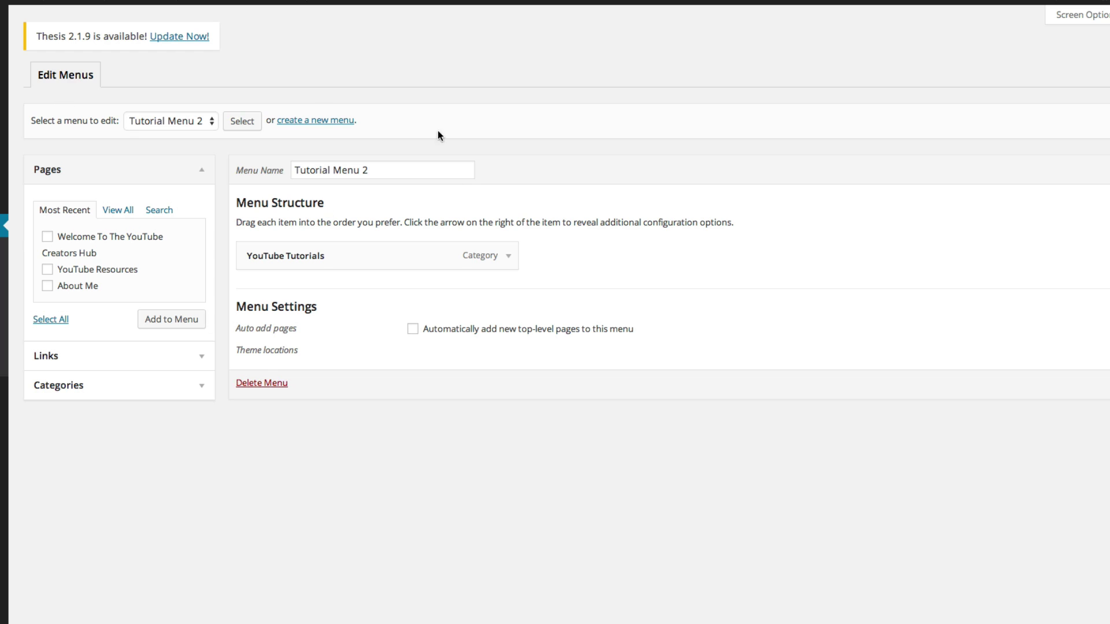
pyautogui.click(272, 384)
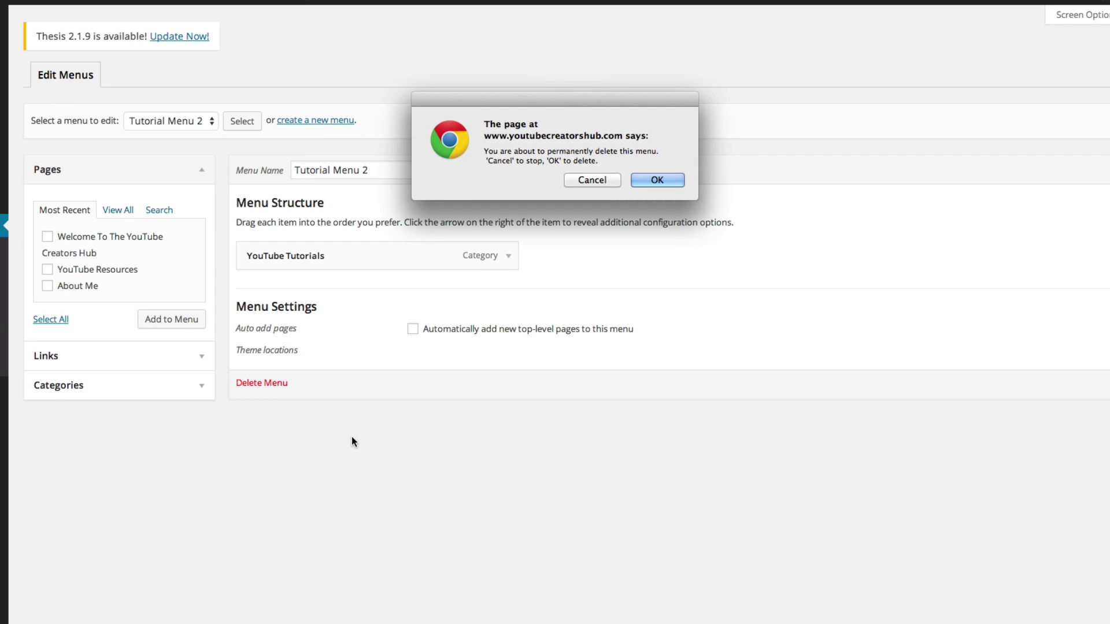
pyautogui.click(659, 179)
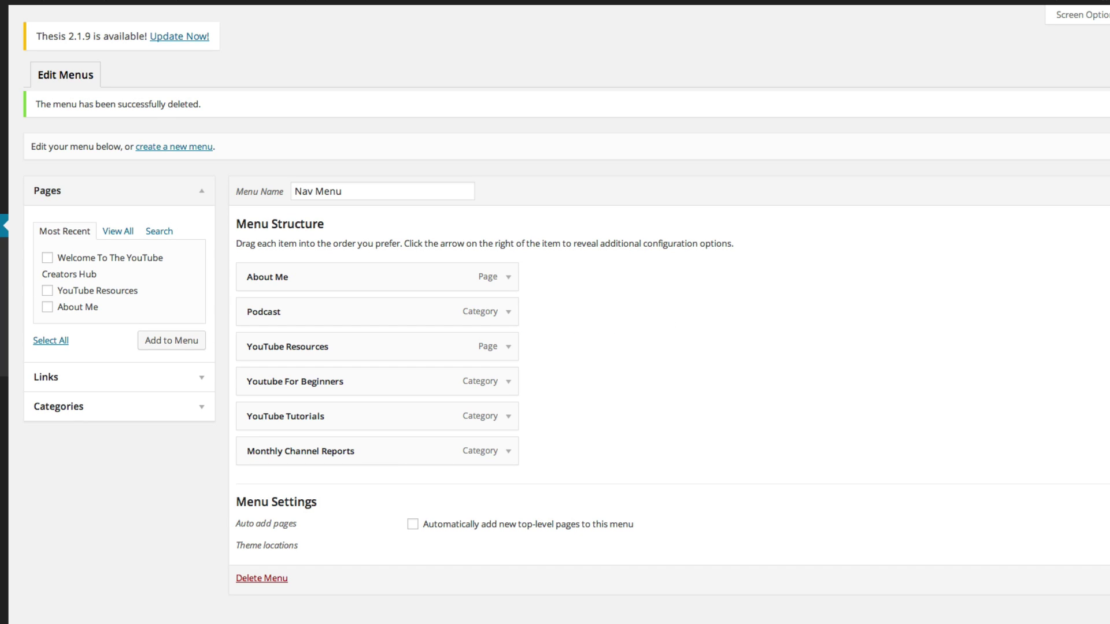
# Step: Delete the leftover Tutorial Menu 2 widget from the sidebar and return to the menu editor
pyautogui.click(21, 299)
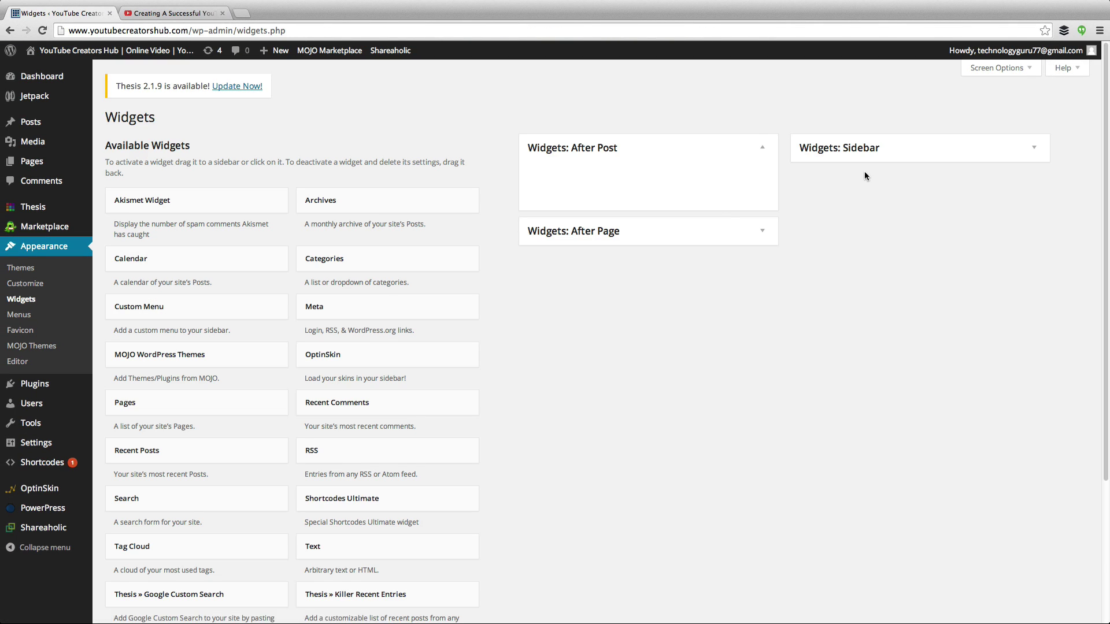
pyautogui.click(862, 152)
pyautogui.click(1033, 185)
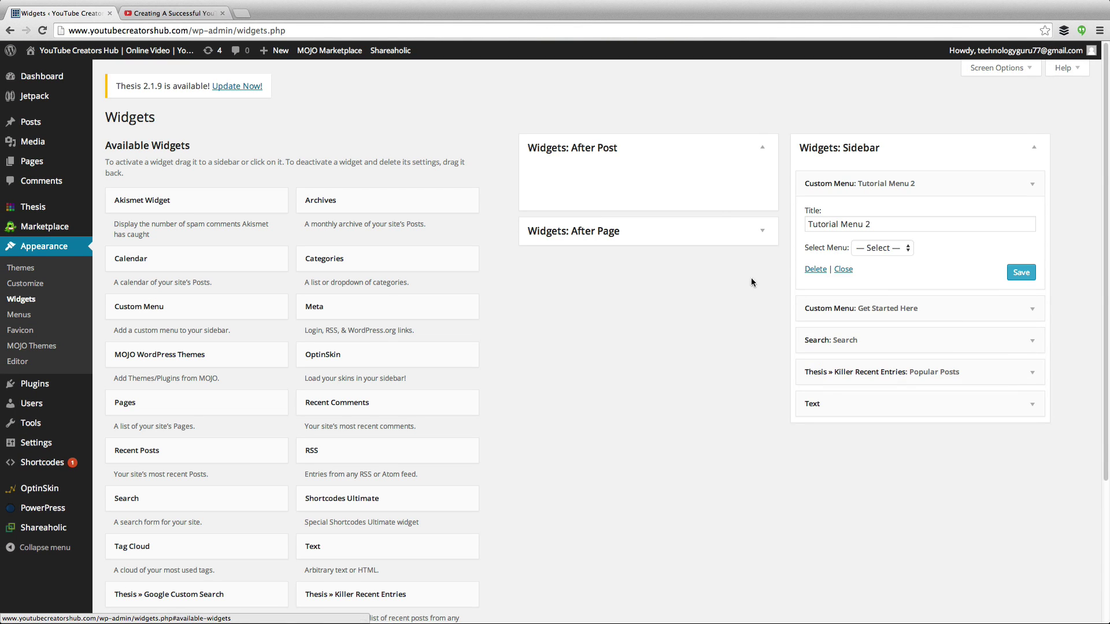
pyautogui.click(823, 270)
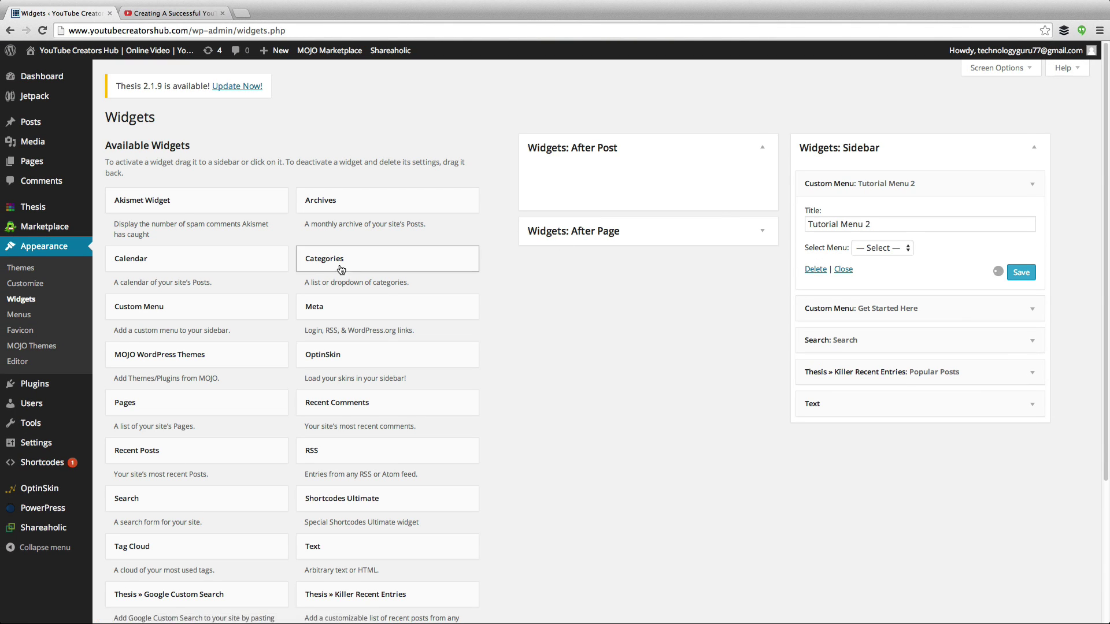
pyautogui.click(30, 315)
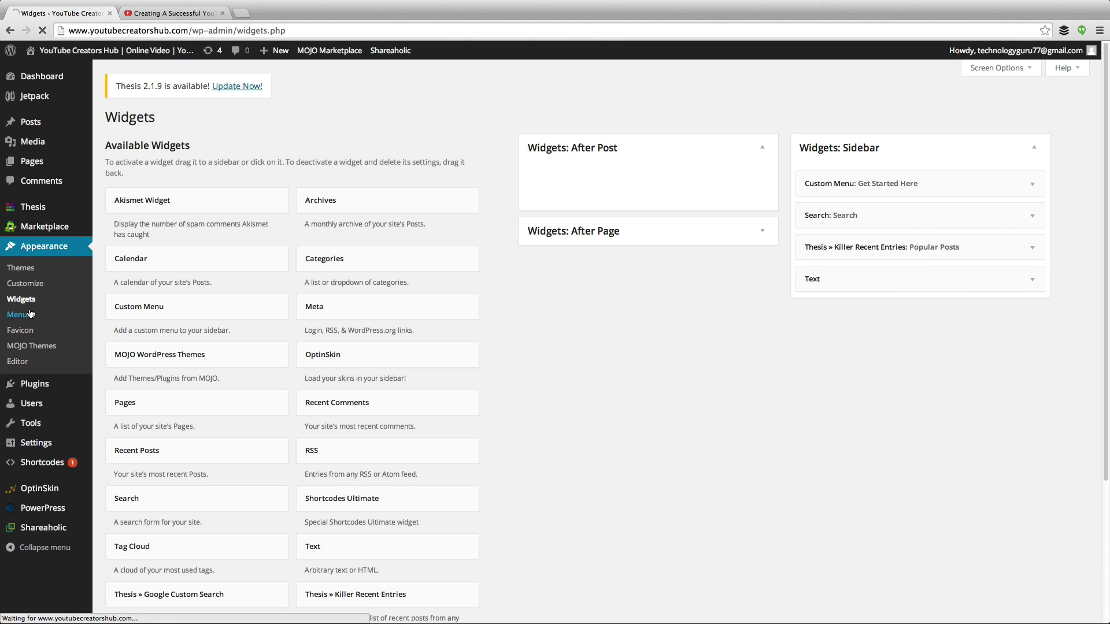